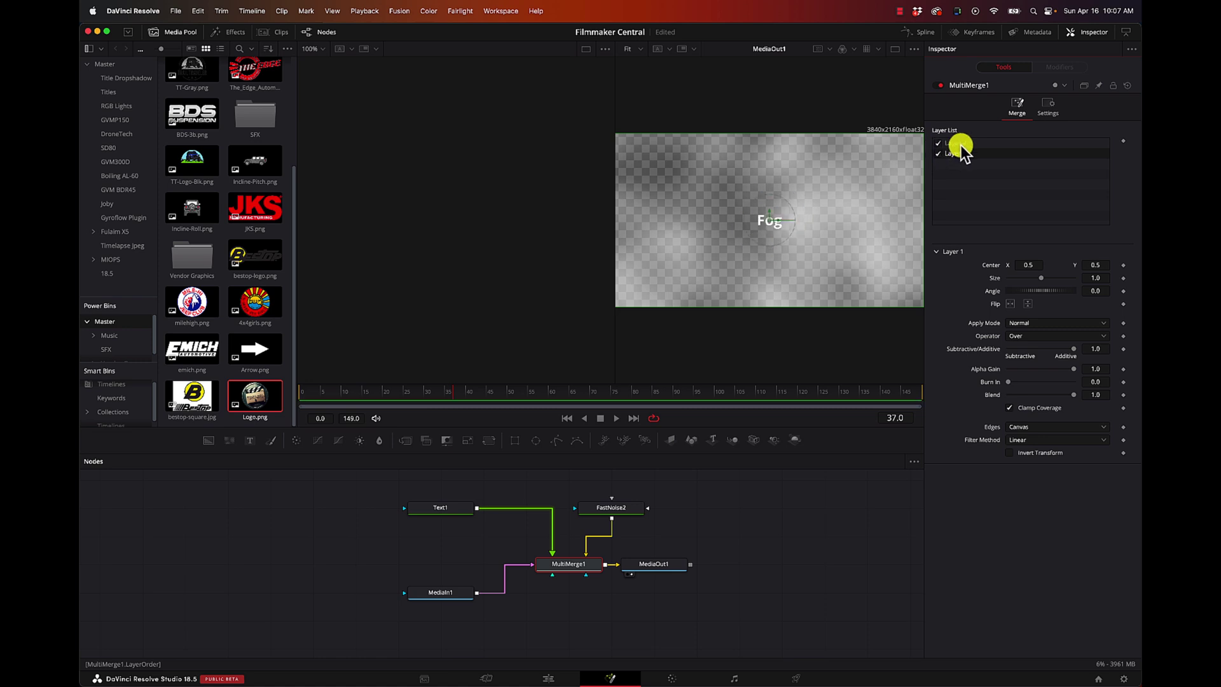
# Step: Move the clapper logo's Layer 1 above the Fog text's Layer 2, then inspect both layers
pyautogui.moveTo(961, 145); pyautogui.dragTo(962, 167)
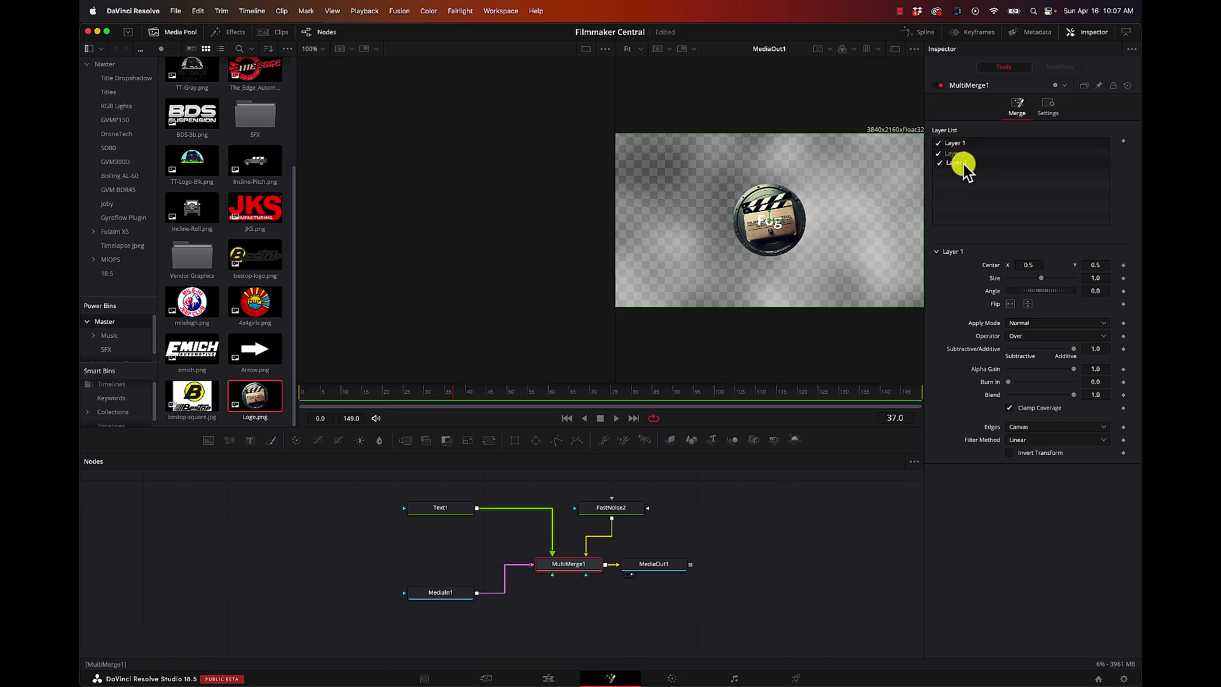
pyautogui.click(963, 144)
pyautogui.click(964, 154)
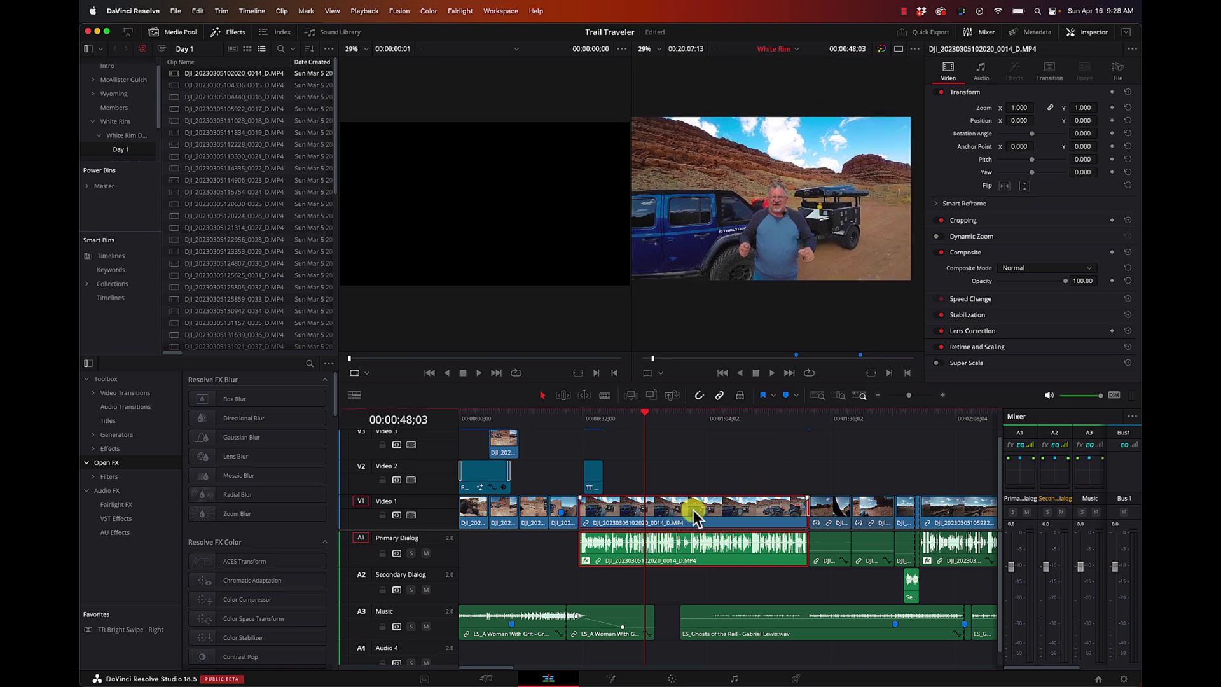
pyautogui.click(188, 64)
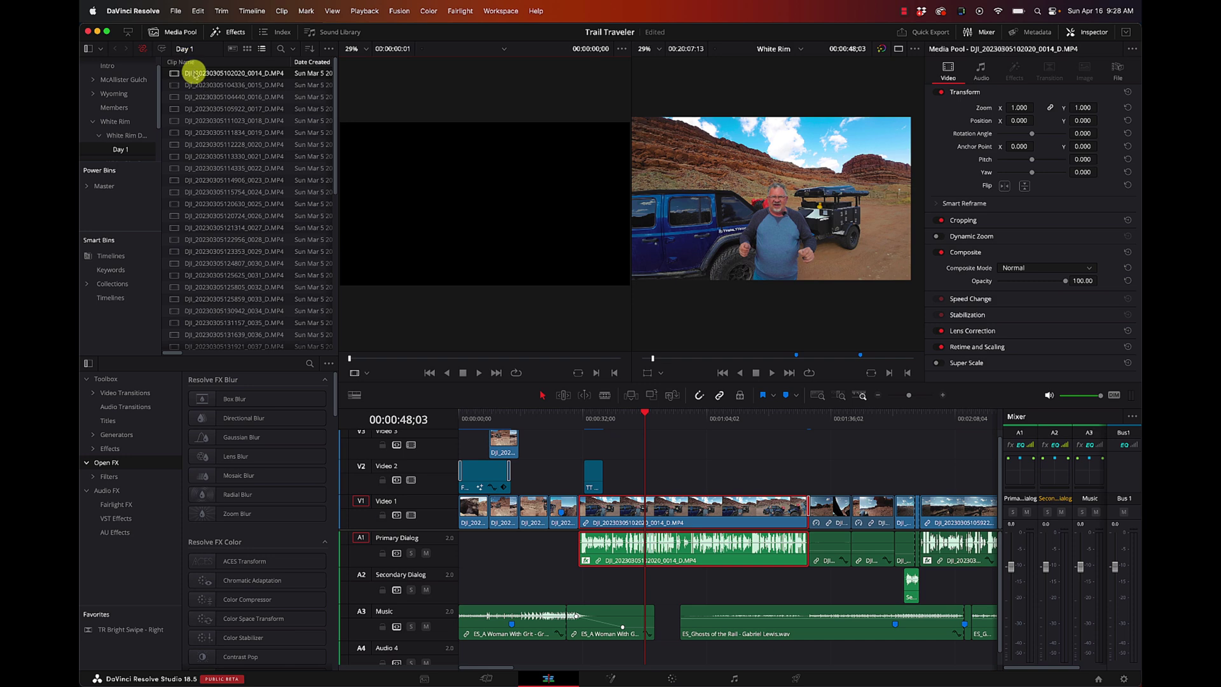
pyautogui.rightClick(194, 71)
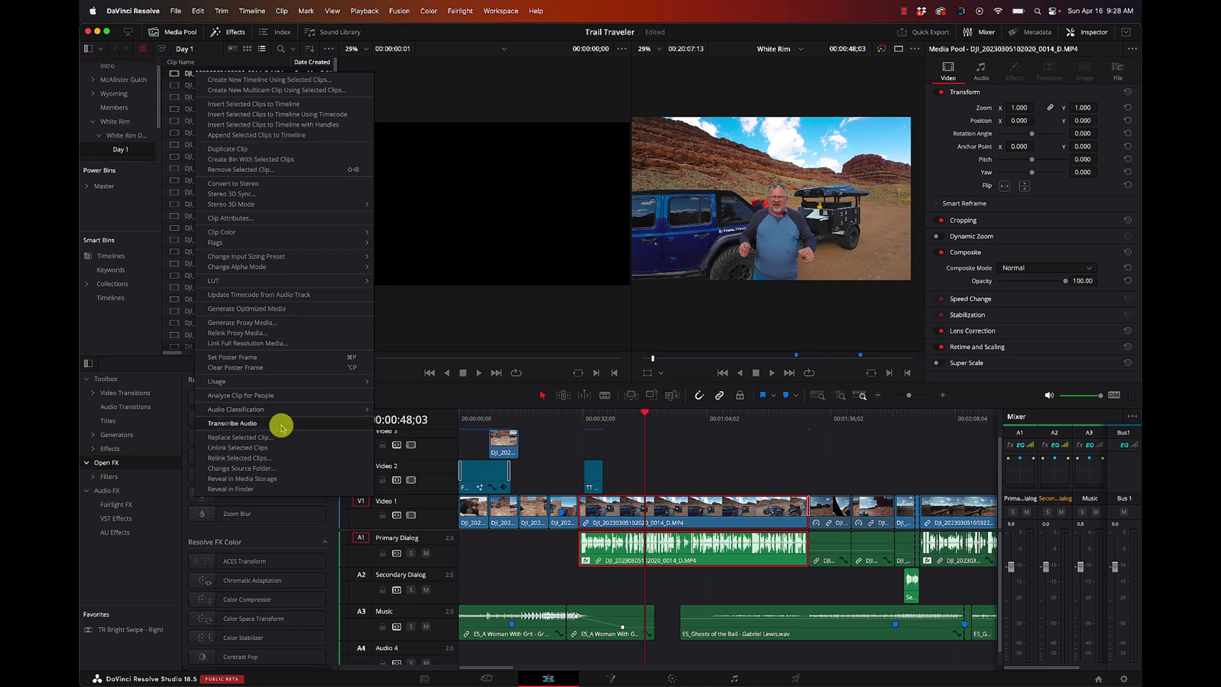
pyautogui.moveTo(296, 410)
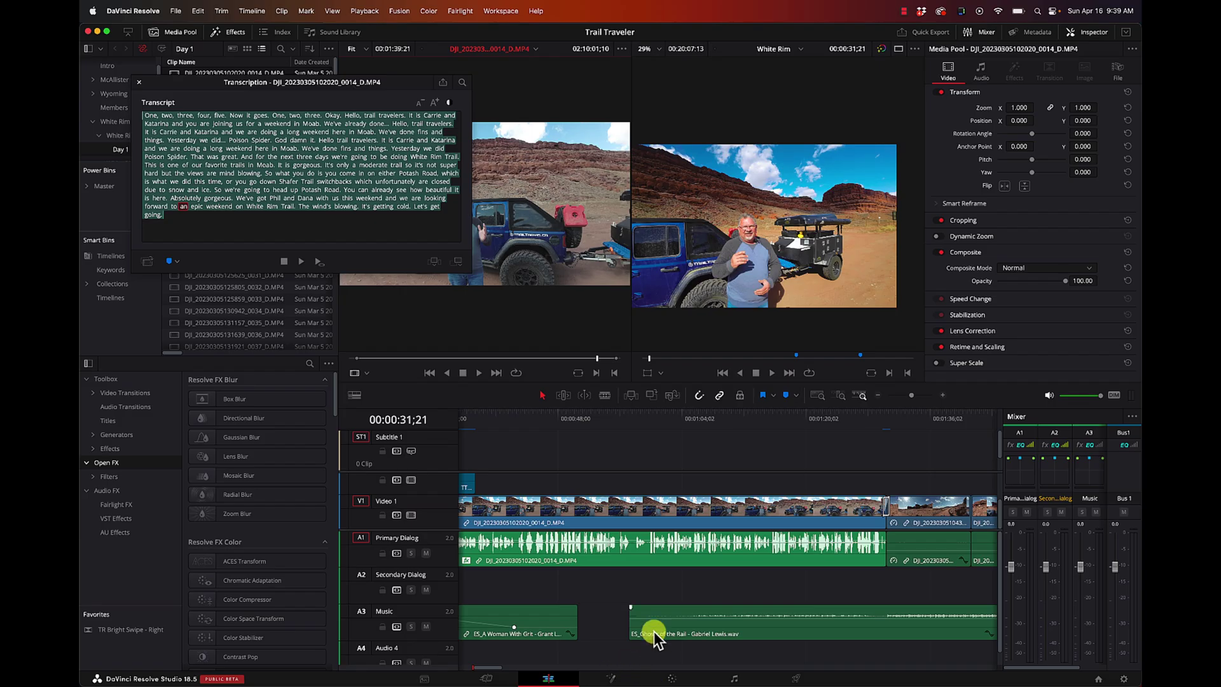
pyautogui.rightClick(674, 598)
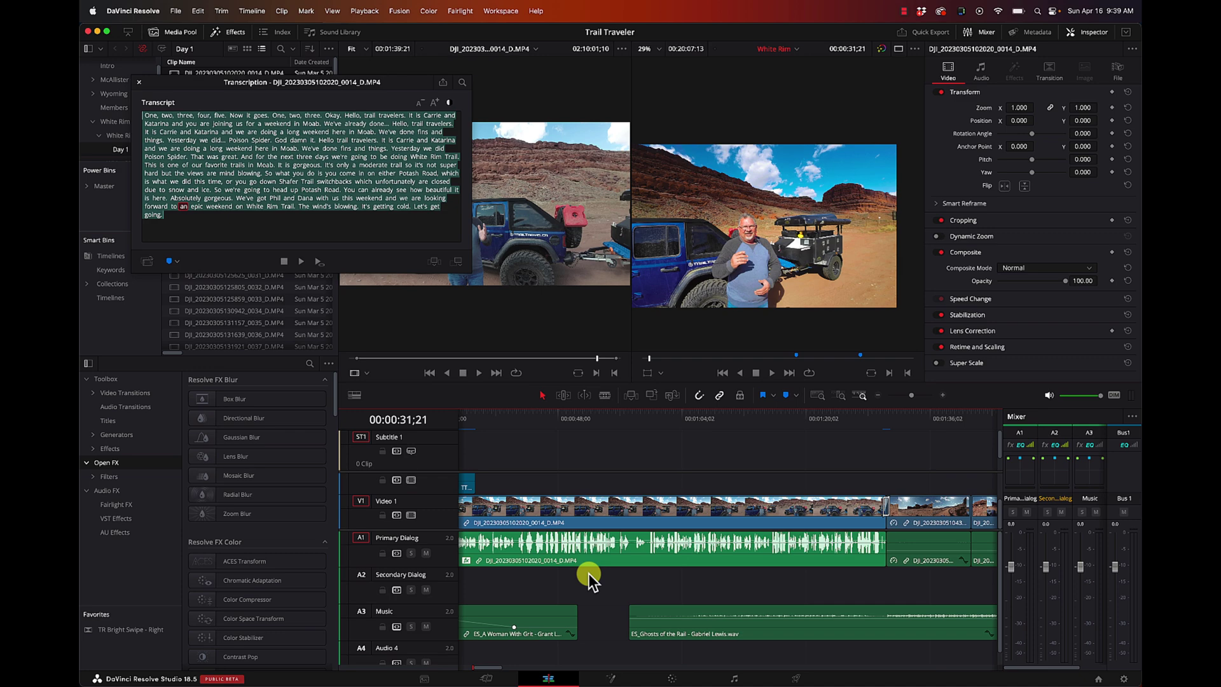
pyautogui.hscroll(15, 589, 574)
pyautogui.hscroll(12, 589, 574)
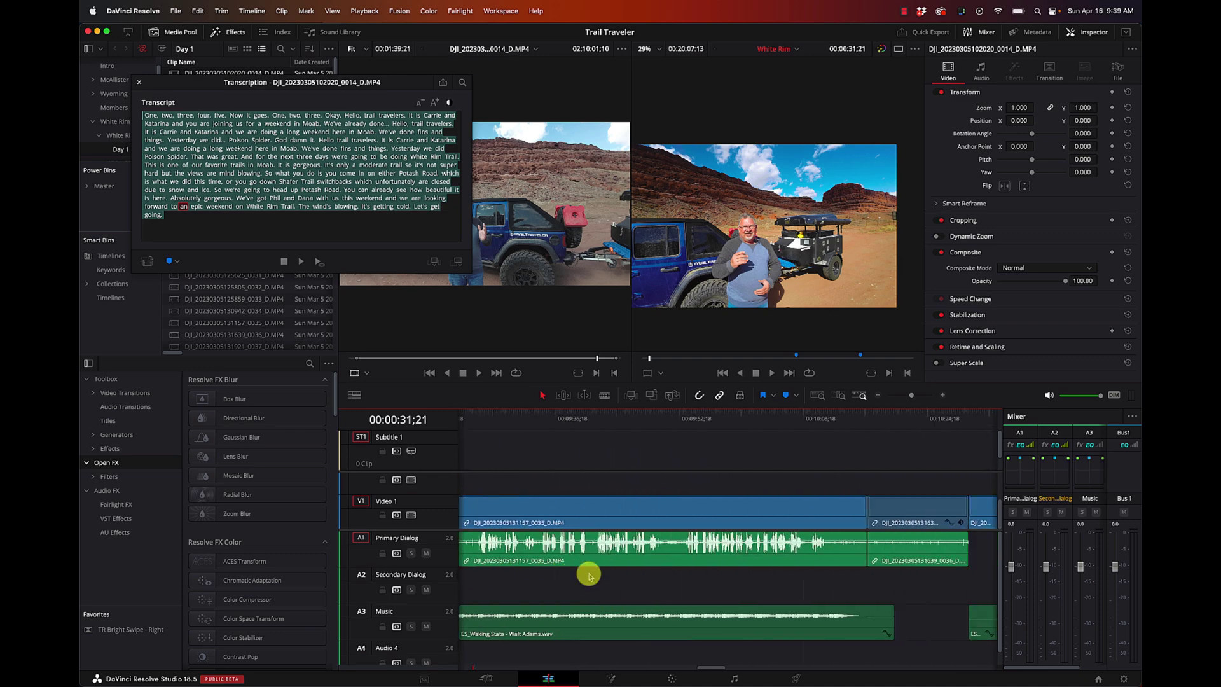
pyautogui.hscroll(-15, 589, 575)
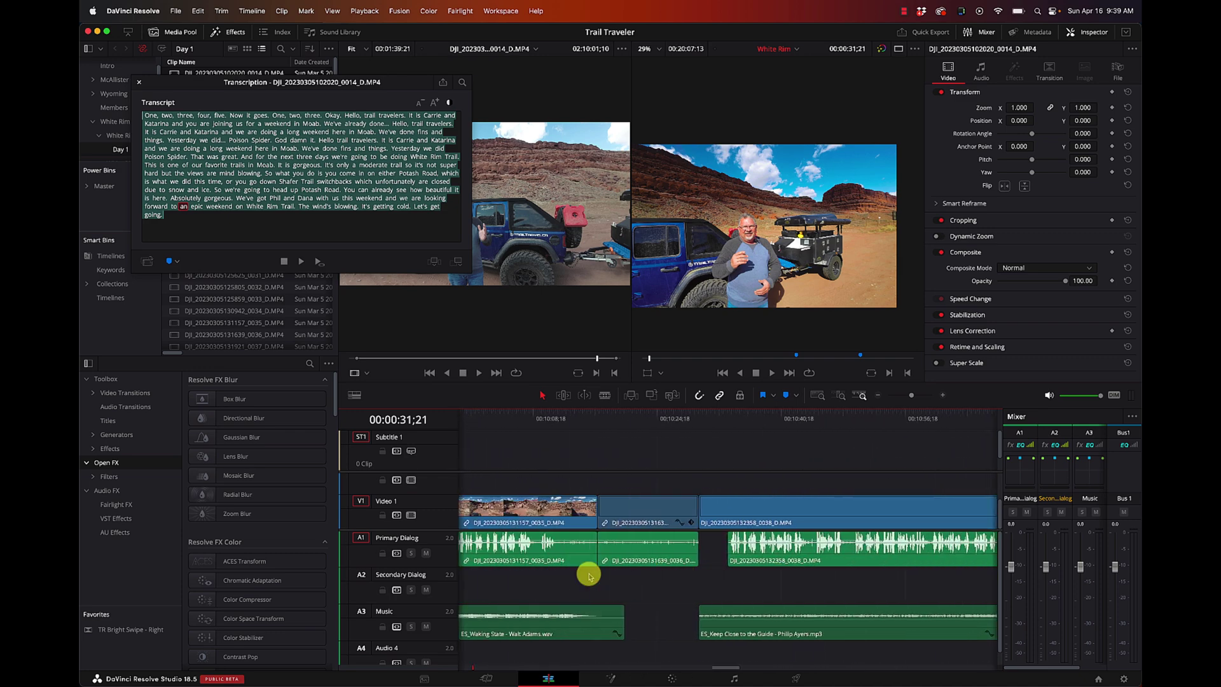
pyautogui.hscroll(-15, 589, 575)
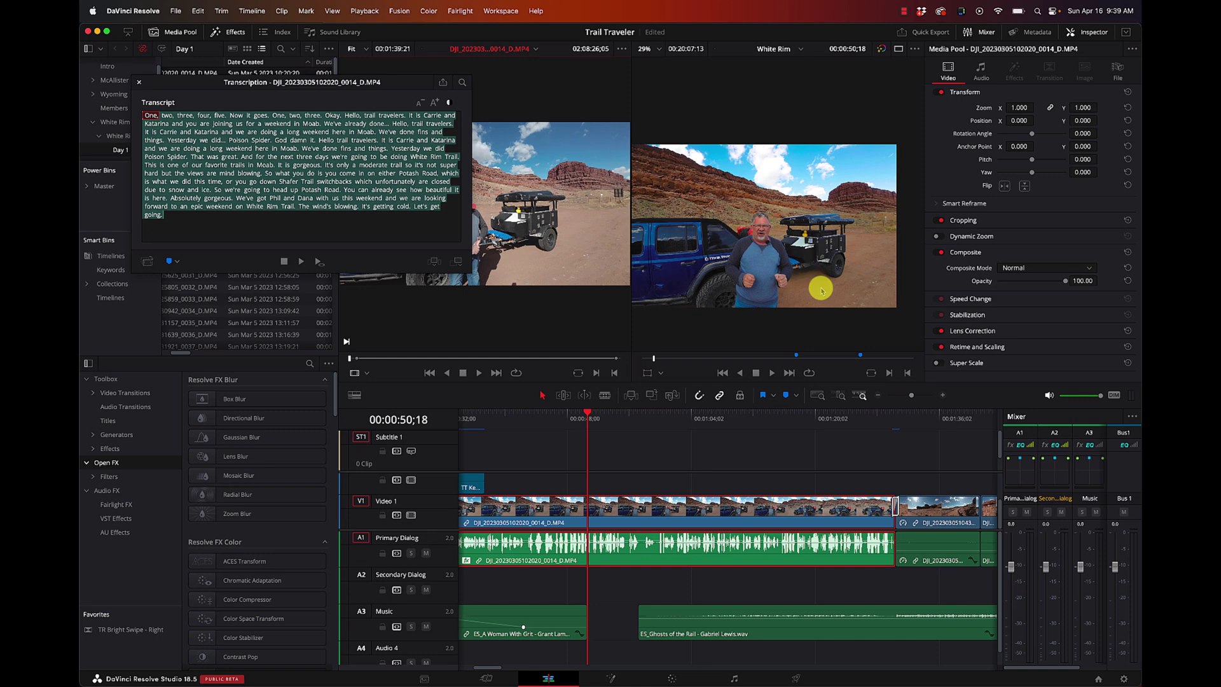
# Step: On the Color page, shift node 01 aside and add a Relight node found by searching 'reli'
pyautogui.click(672, 680)
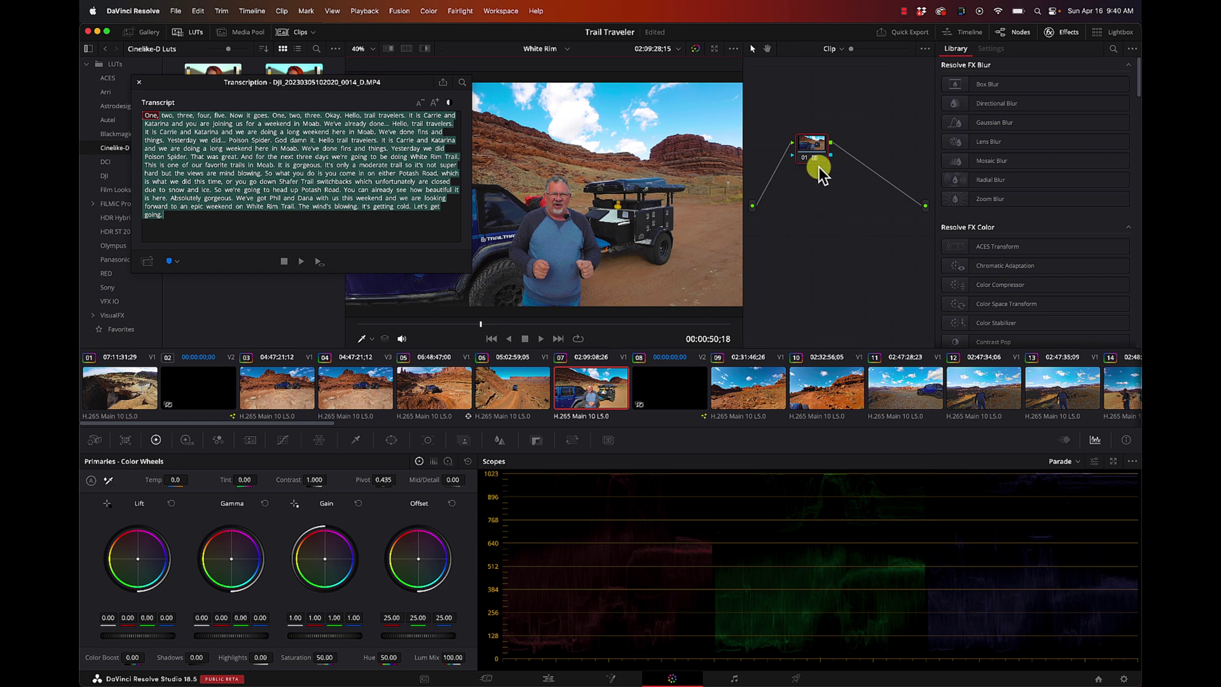
pyautogui.moveTo(816, 156); pyautogui.dragTo(804, 195)
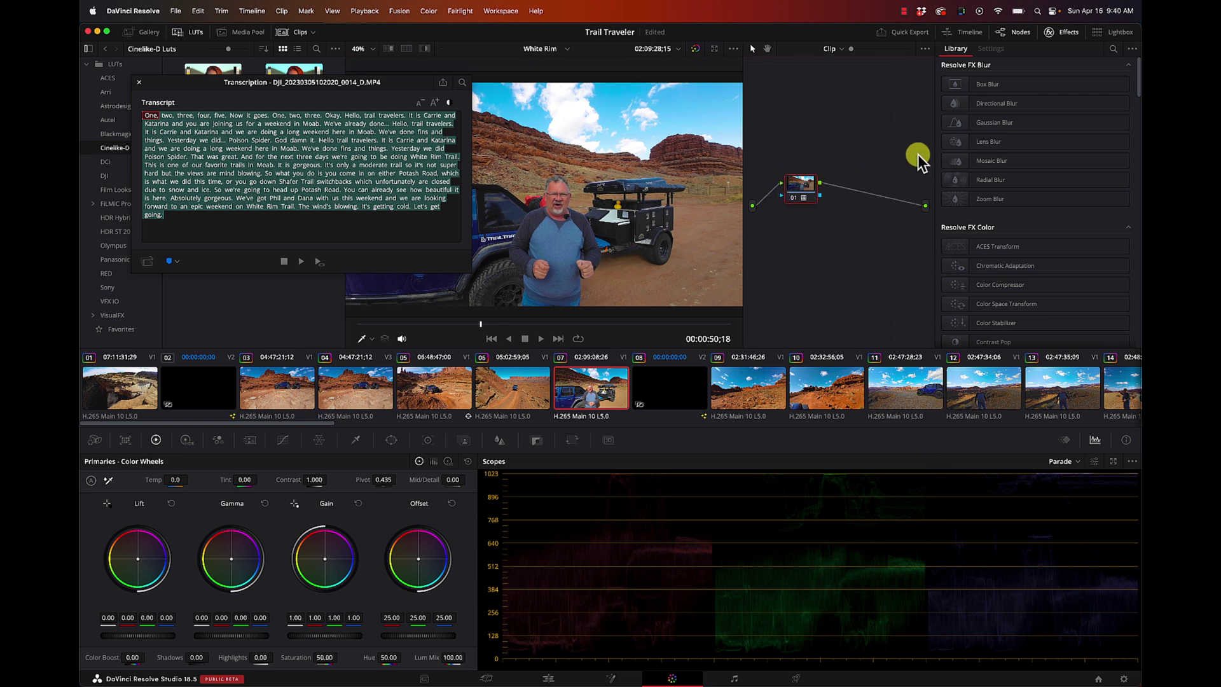
pyautogui.click(1113, 49)
pyautogui.write('re')
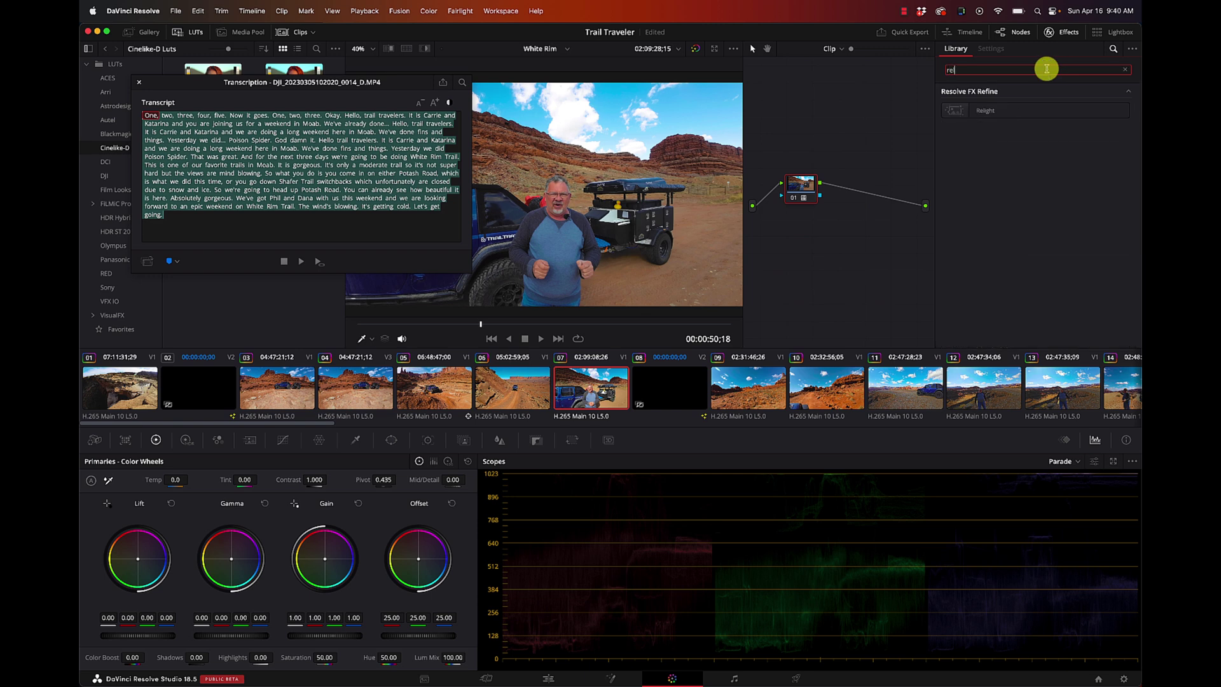
pyautogui.write('li')
pyautogui.moveTo(996, 116); pyautogui.dragTo(854, 243)
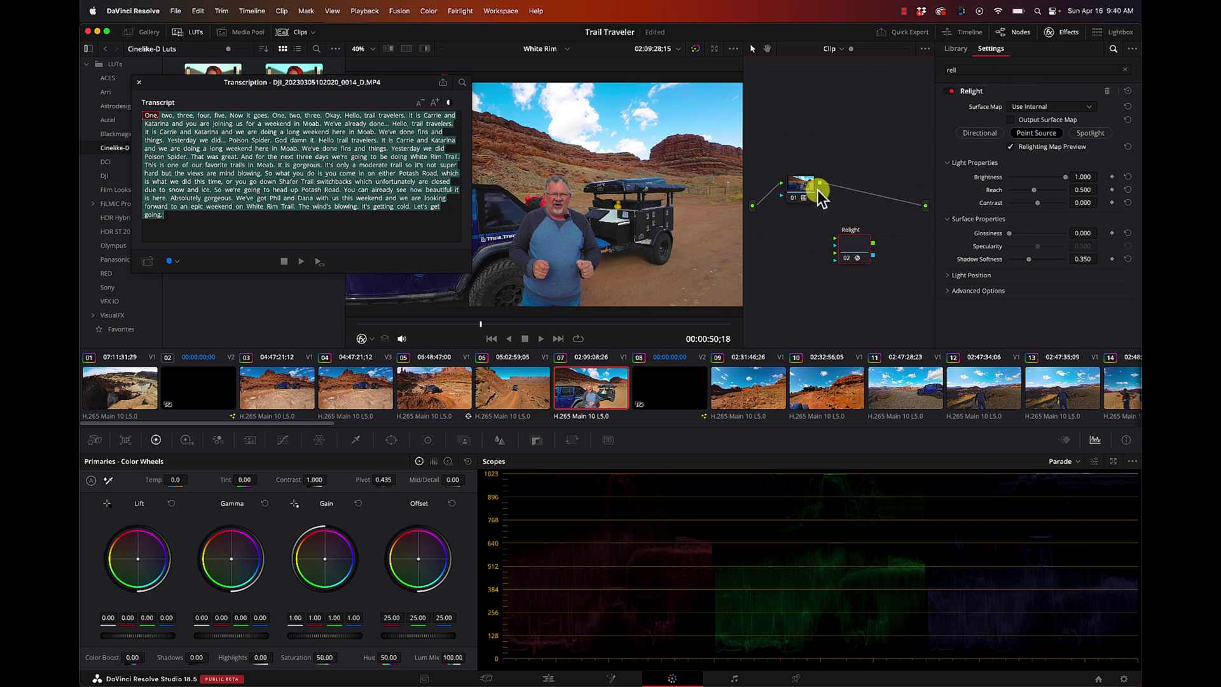
# Step: Feed node 01 into a Relight node, chain a second Relight node, and route it to the output
pyautogui.moveTo(820, 195); pyautogui.dragTo(837, 255)
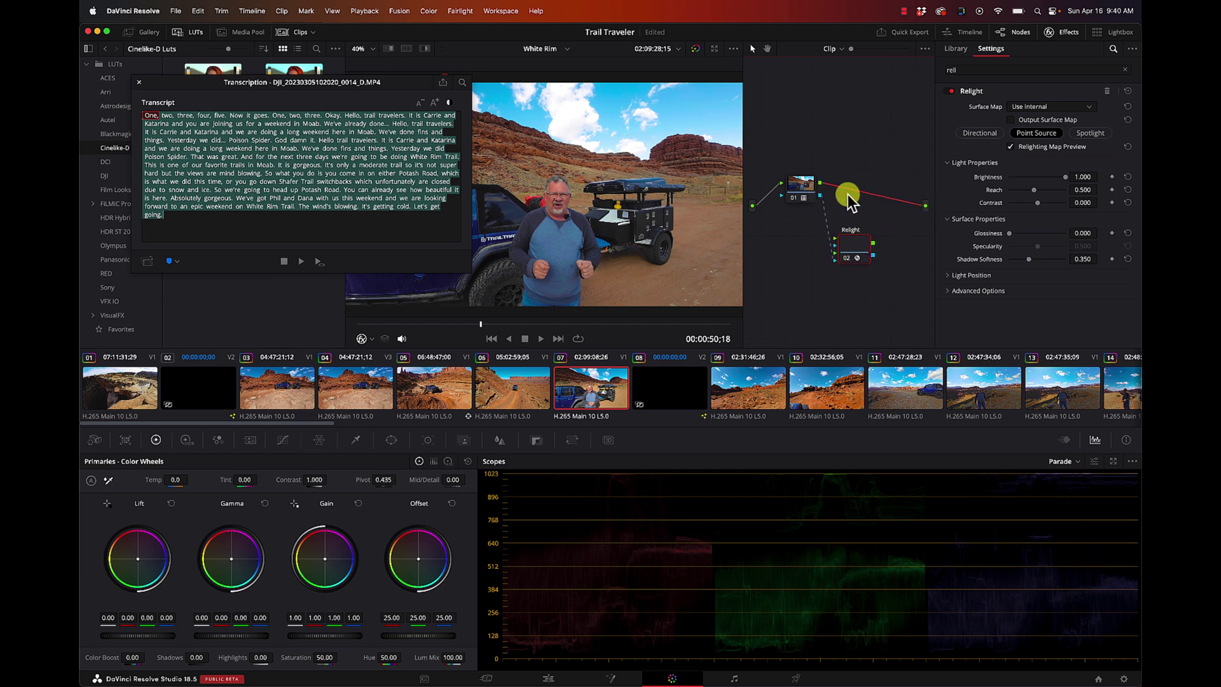
pyautogui.moveTo(865, 198); pyautogui.dragTo(908, 204)
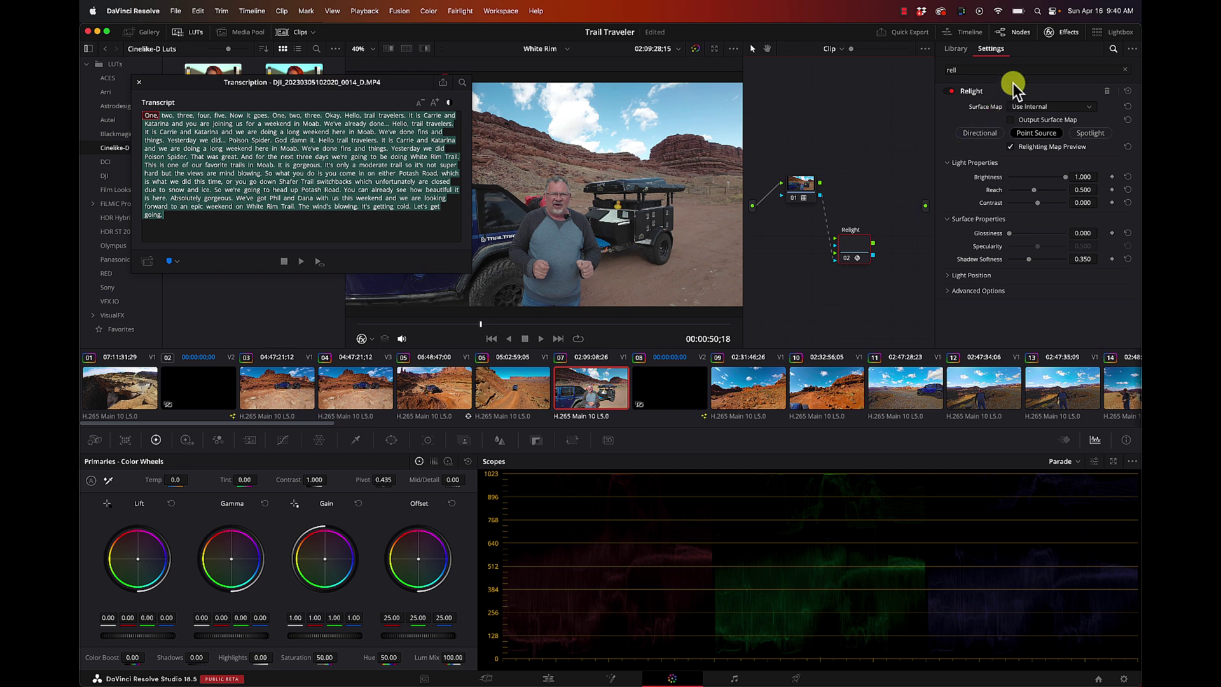
pyautogui.click(960, 51)
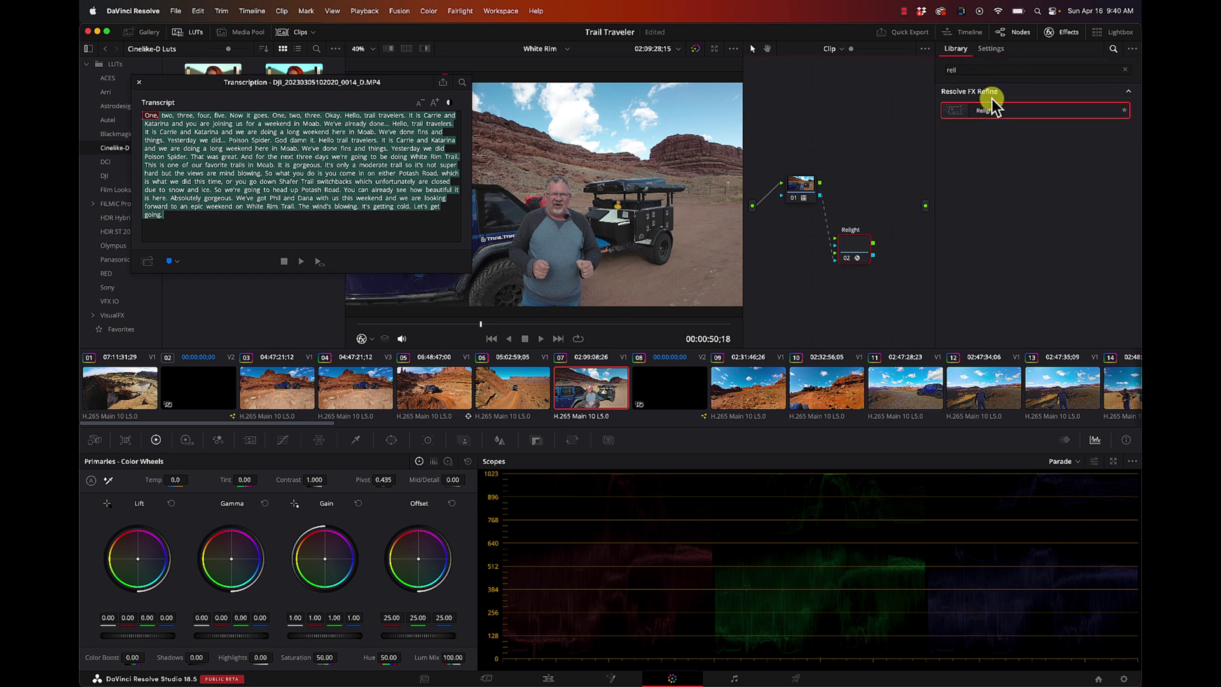
pyautogui.moveTo(993, 115); pyautogui.dragTo(872, 181)
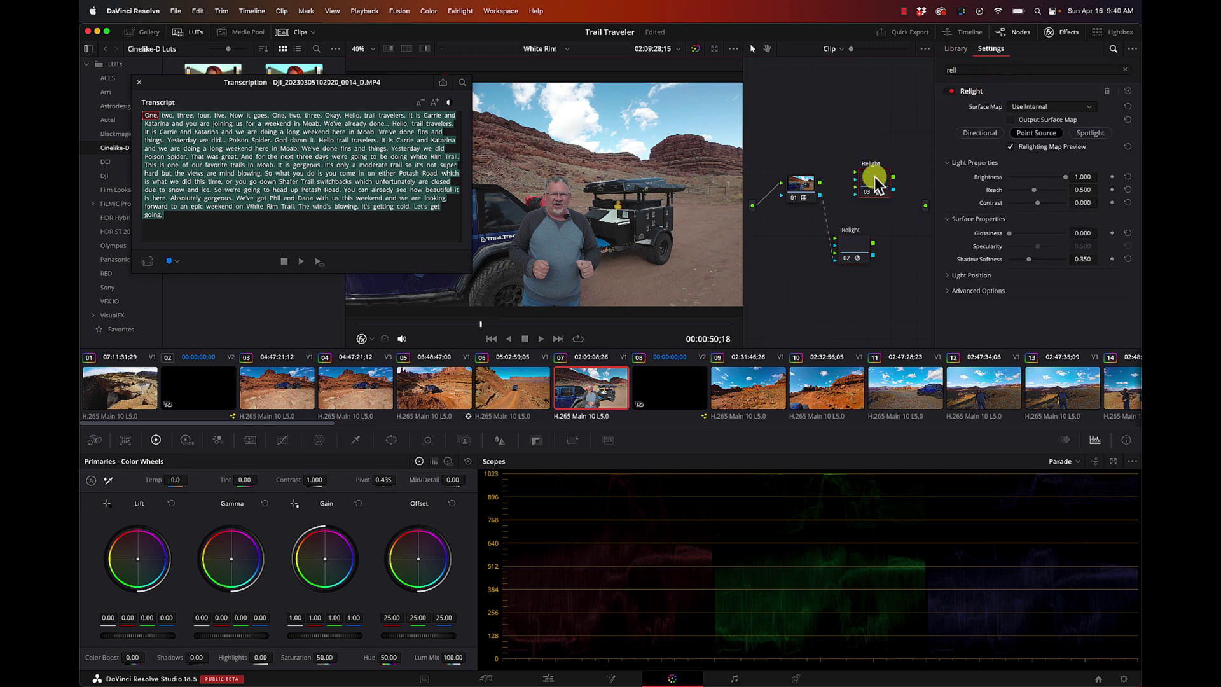
pyautogui.moveTo(873, 242)
pyautogui.mouseDown()
pyautogui.moveTo(857, 189)
pyautogui.moveTo(815, 189)
pyautogui.moveTo(855, 177)
pyautogui.mouseUp()
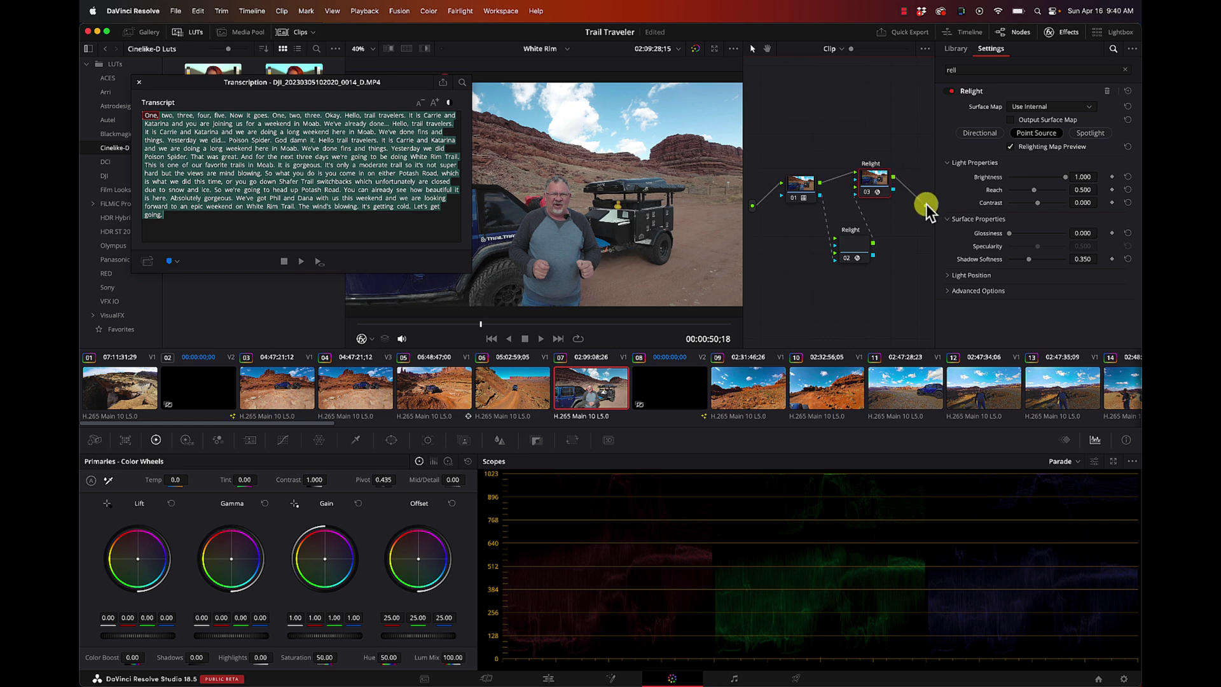
pyautogui.moveTo(926, 210); pyautogui.dragTo(926, 206)
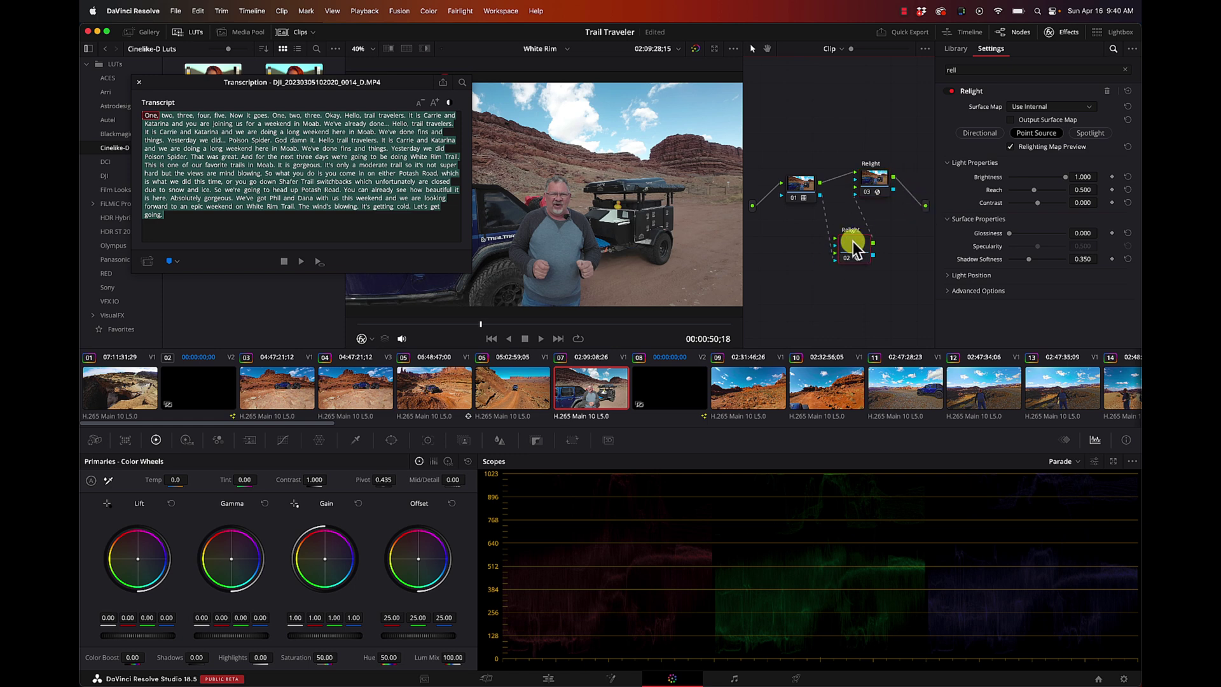
# Step: On Relight node 02, preview the relighting map, try Spotlight, then settle on Point Source
pyautogui.click(851, 255)
pyautogui.click(1012, 147)
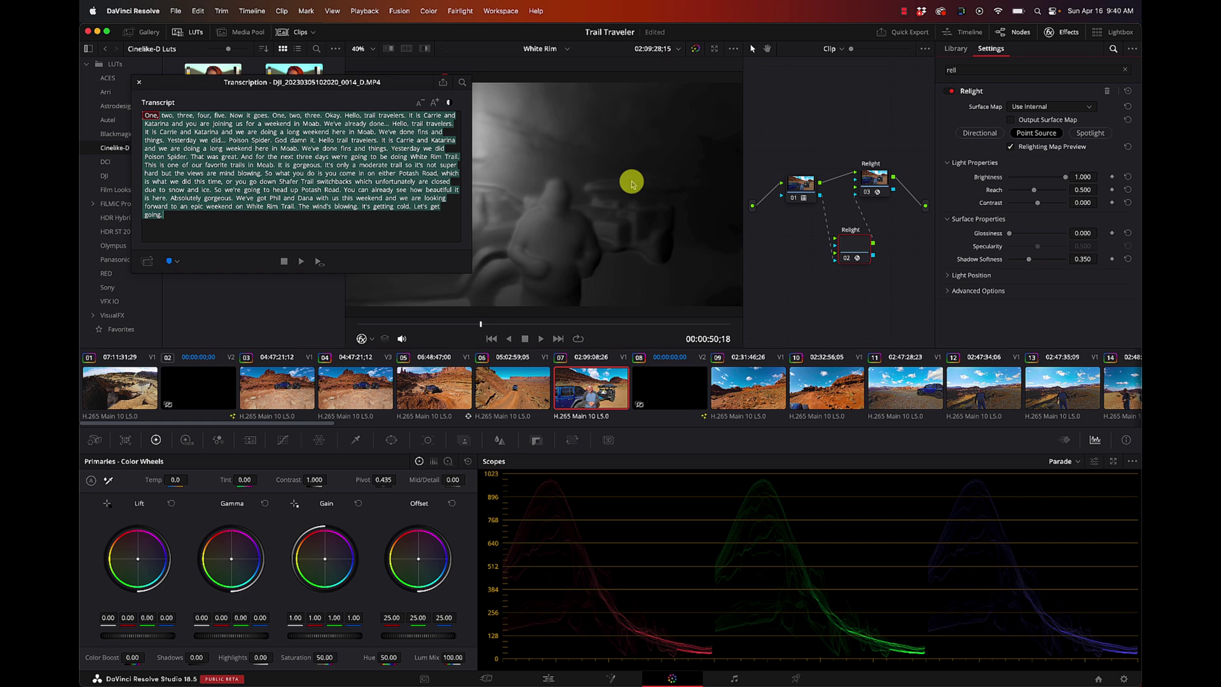
pyautogui.click(139, 82)
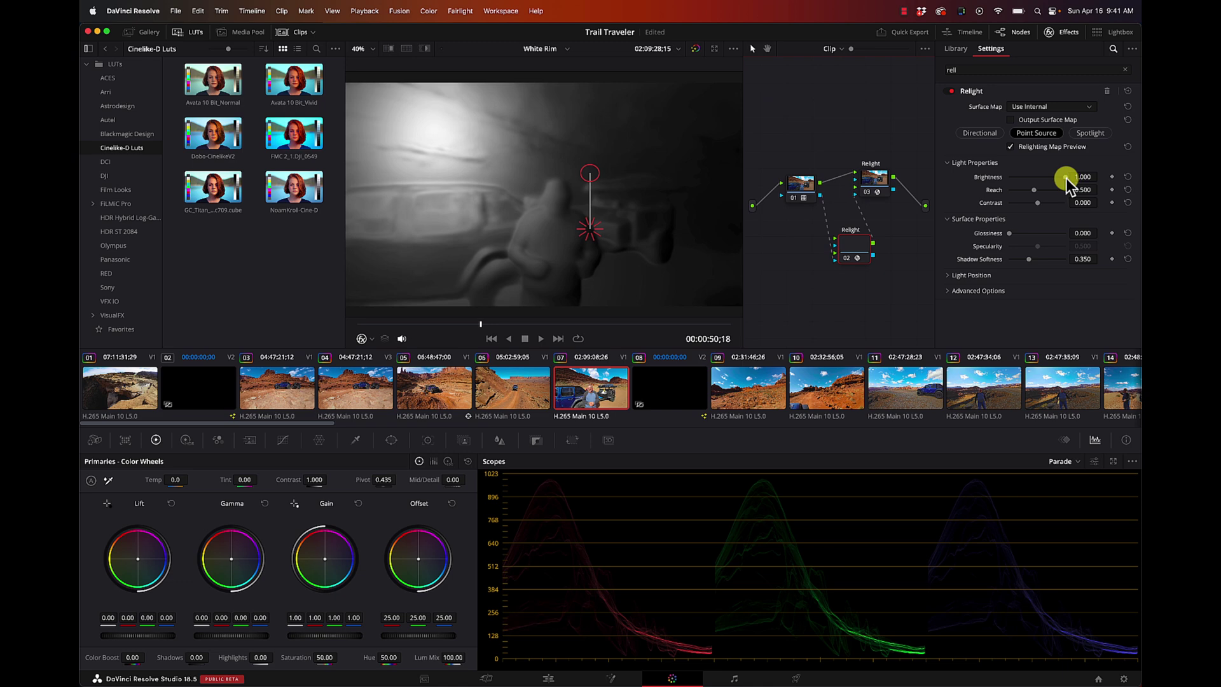
pyautogui.click(1092, 134)
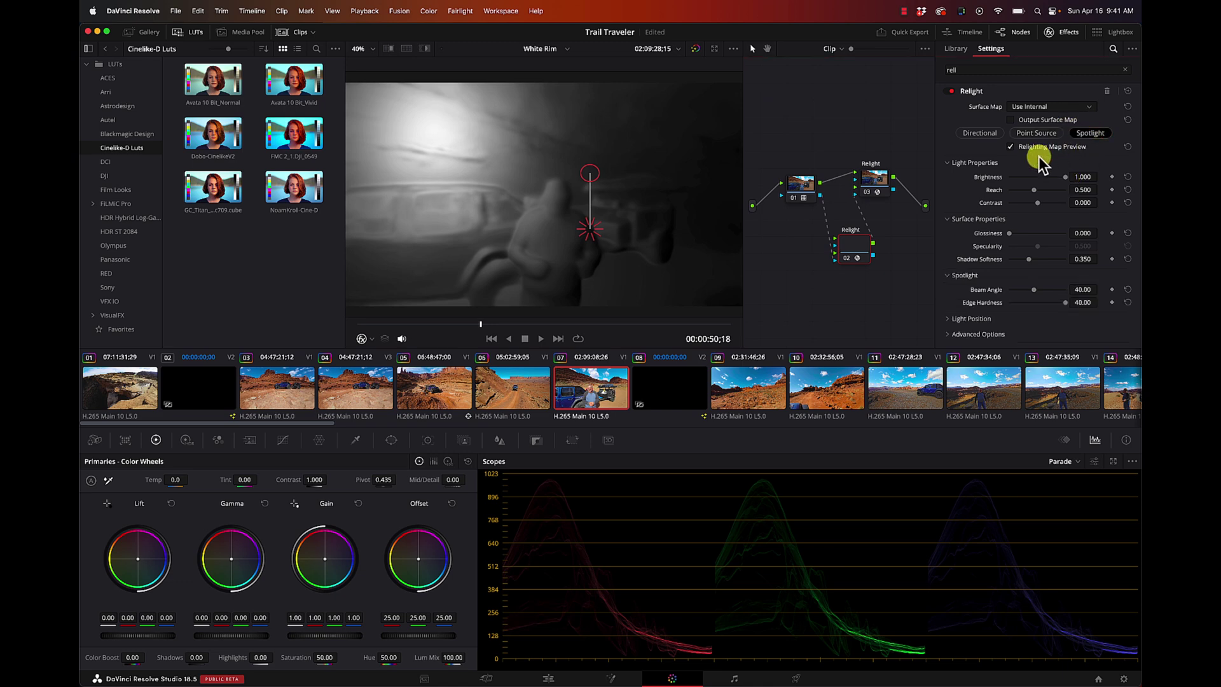
pyautogui.click(1044, 133)
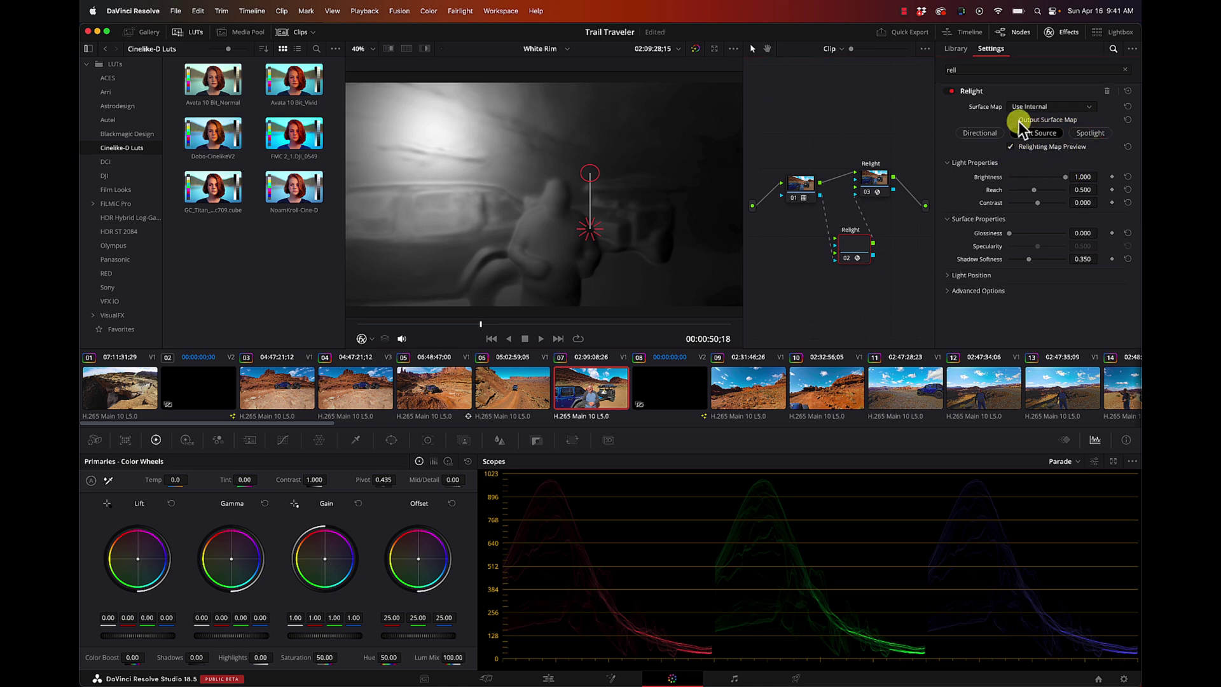
# Step: Aim the point light at the centre-right of the frame and turn off Relighting Map Preview
pyautogui.moveTo(875, 176); pyautogui.dragTo(902, 210)
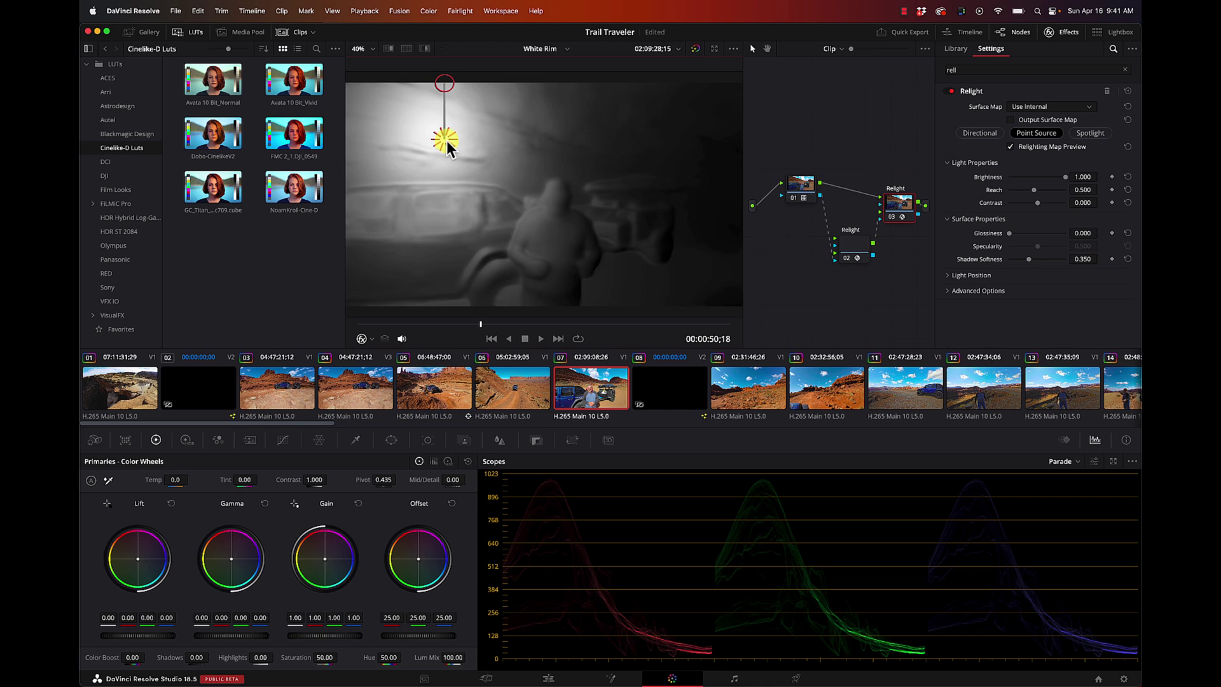
pyautogui.moveTo(448, 143)
pyautogui.mouseDown()
pyautogui.moveTo(555, 196)
pyautogui.moveTo(596, 185)
pyautogui.mouseUp()
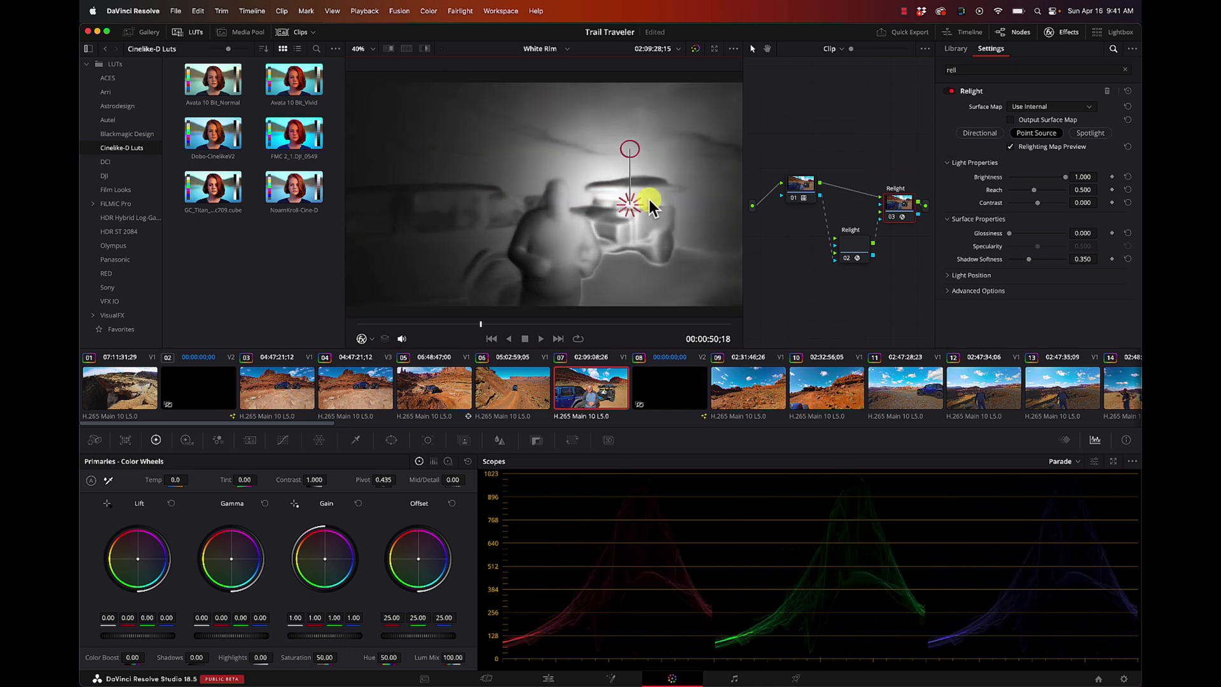
pyautogui.moveTo(650, 201); pyautogui.dragTo(610, 199)
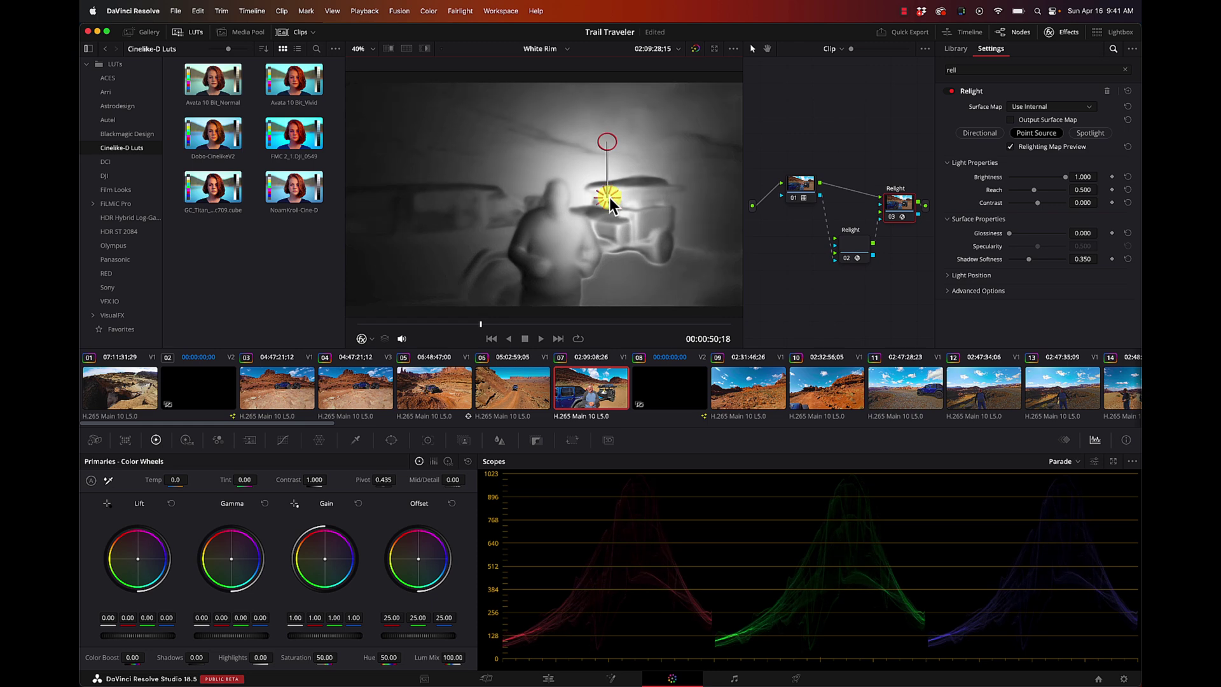
pyautogui.click(1012, 149)
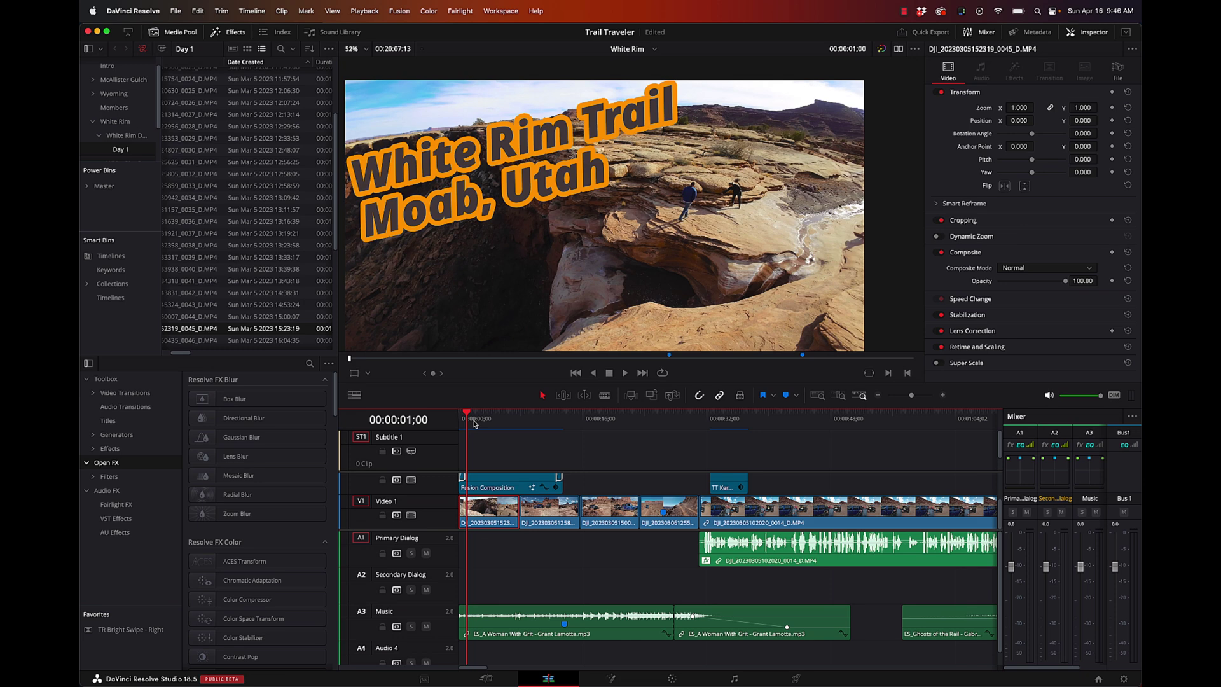
# Step: Switch to the Color page for the titled opening clip
pyautogui.click(673, 680)
pyautogui.rightClick(482, 264)
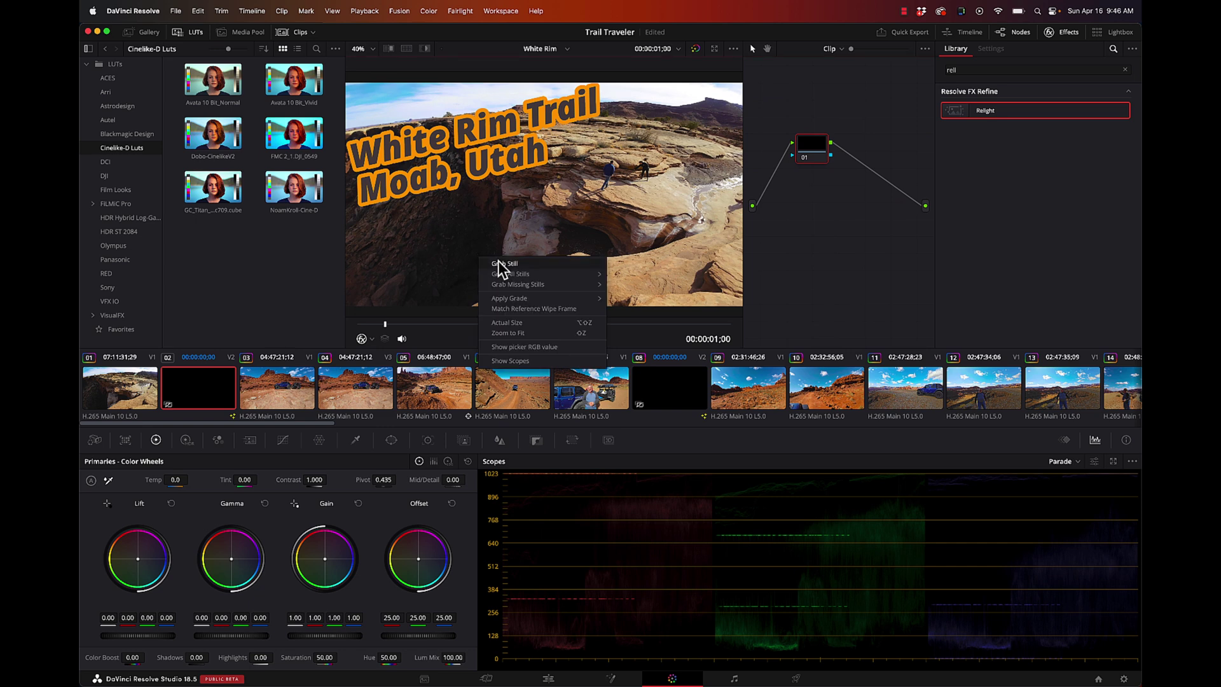
pyautogui.click(153, 32)
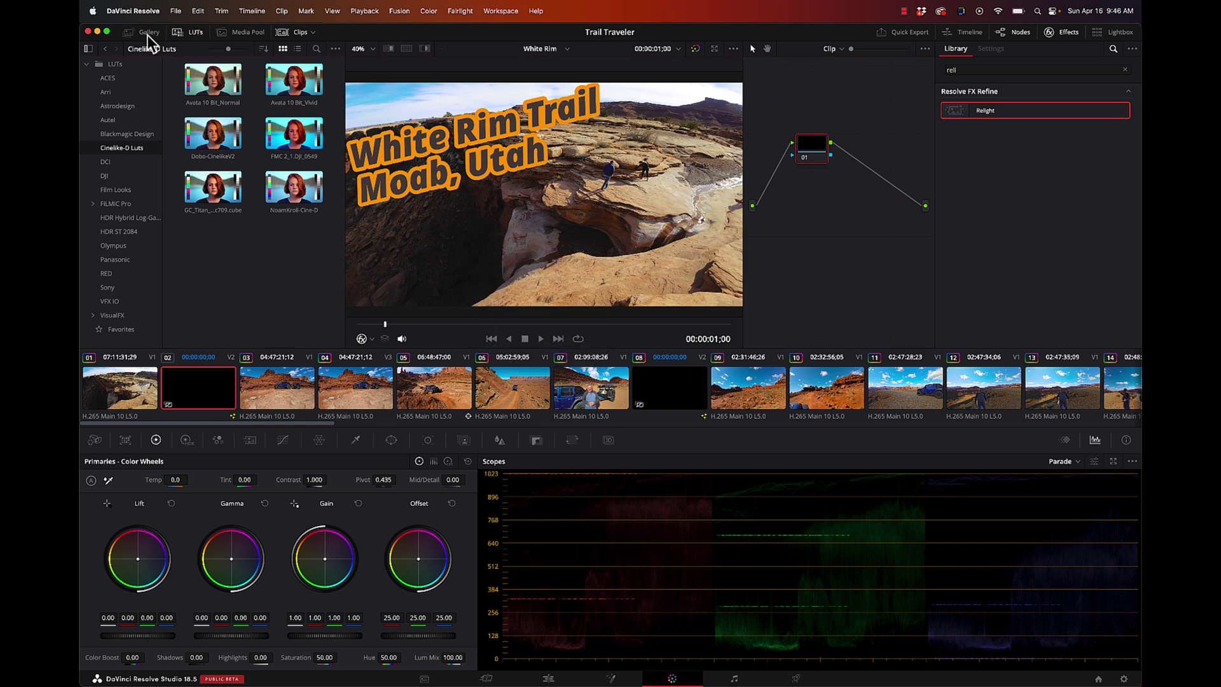
pyautogui.click(148, 32)
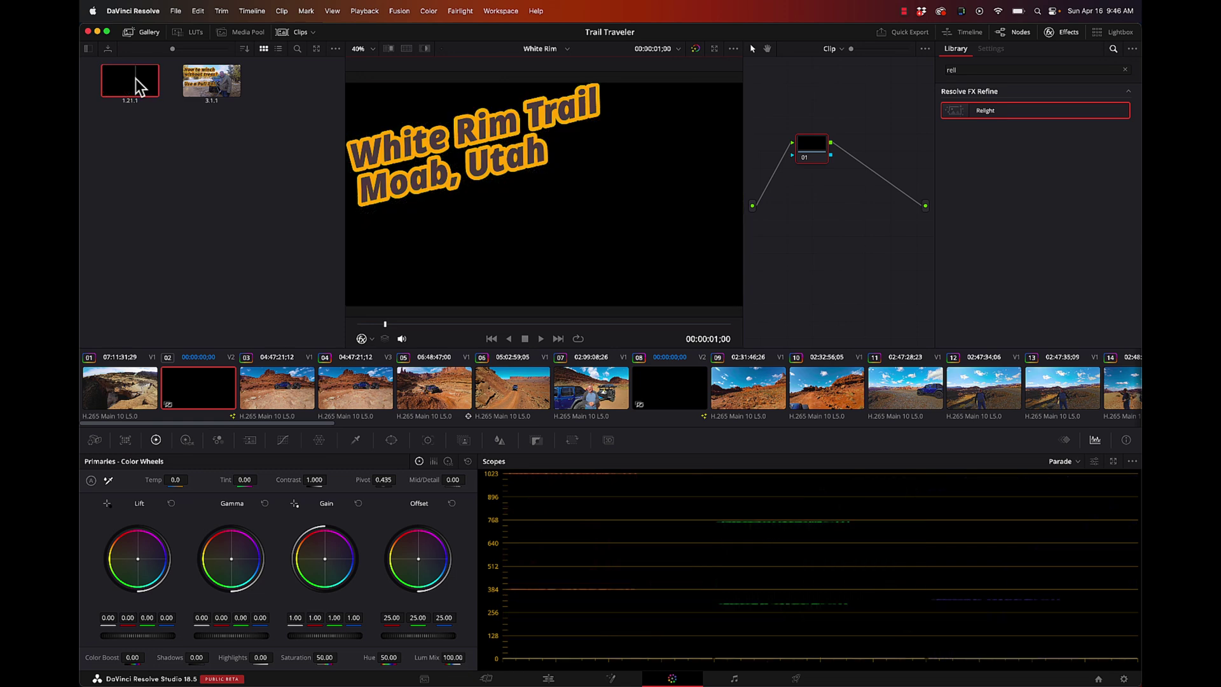
pyautogui.rightClick(136, 81)
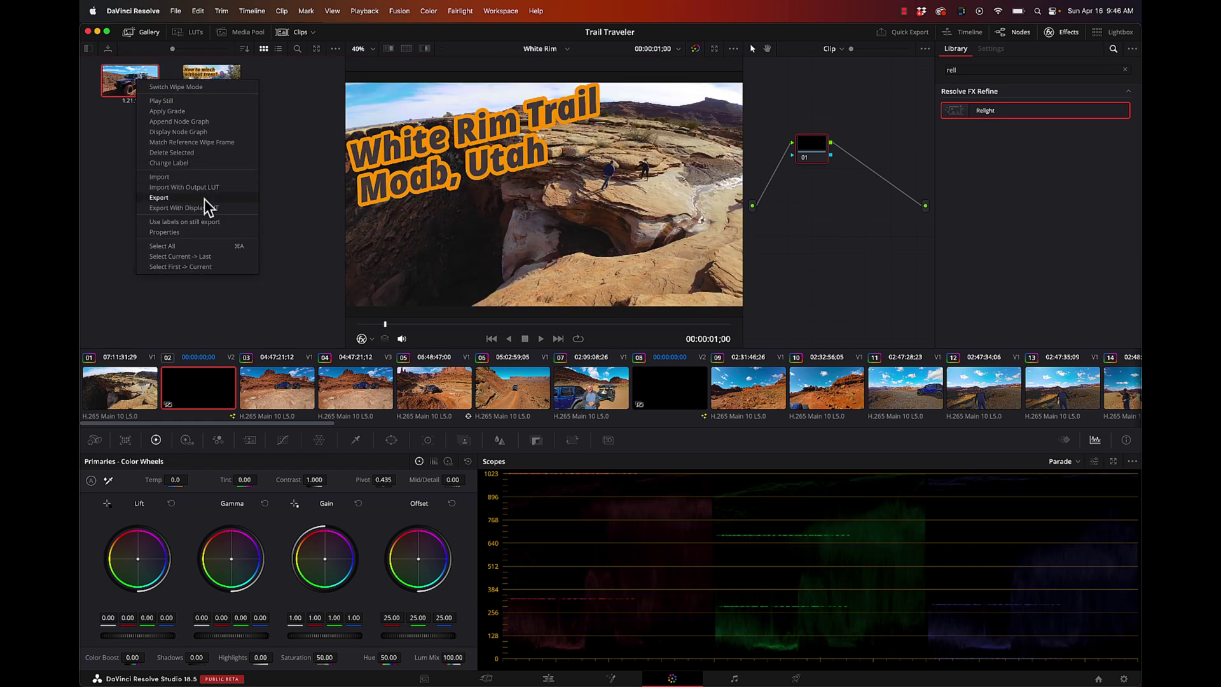
pyautogui.click(647, 323)
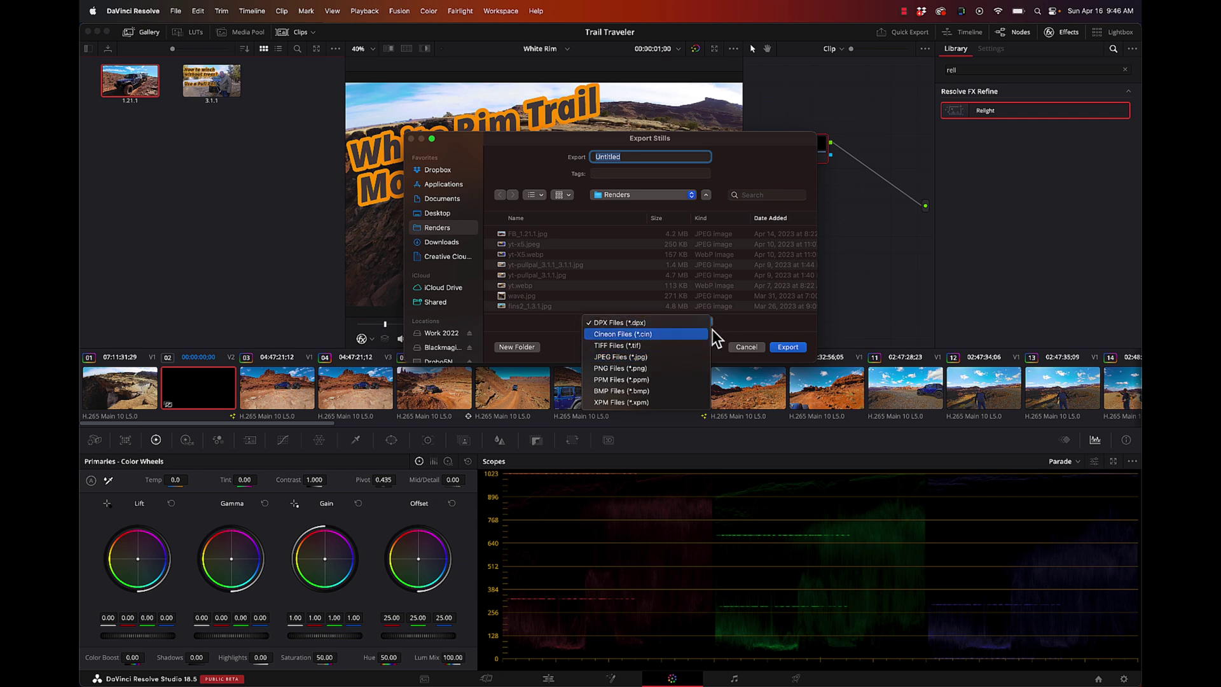
pyautogui.click(749, 348)
pyautogui.click(749, 348)
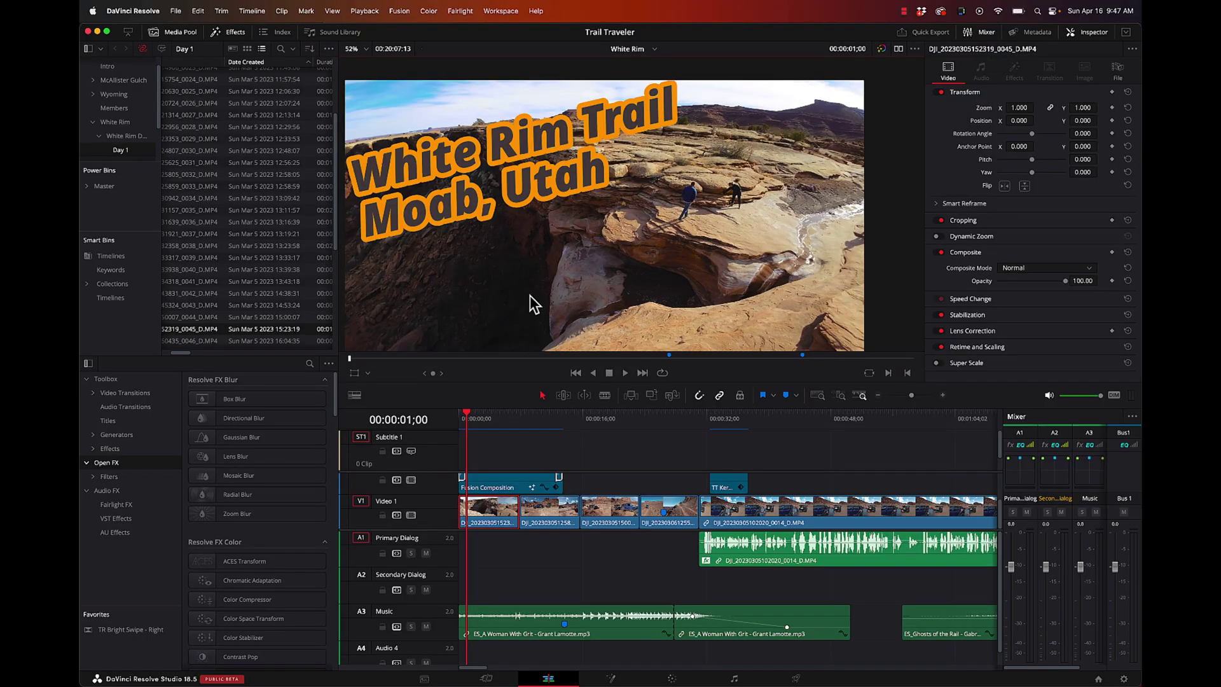
# Step: Export the current frame as a JPEG still, White Rim_00_00_01;00, into the Renders folder
pyautogui.click(176, 11)
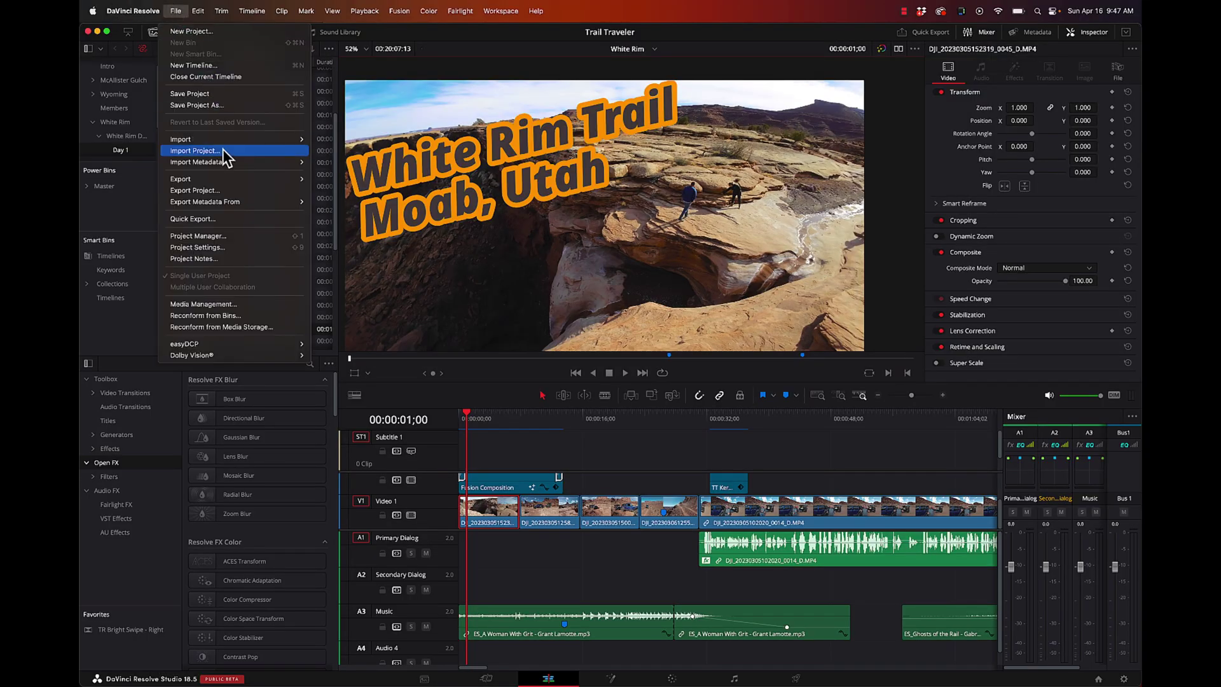
pyautogui.moveTo(239, 178)
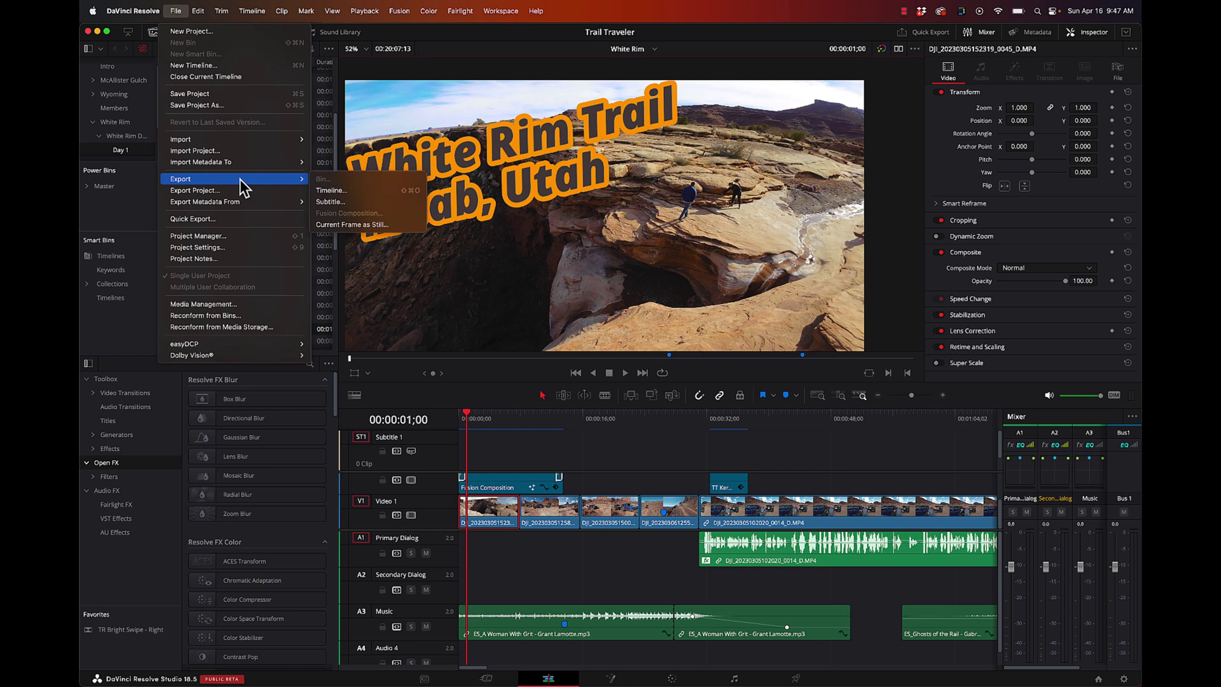
pyautogui.click(391, 228)
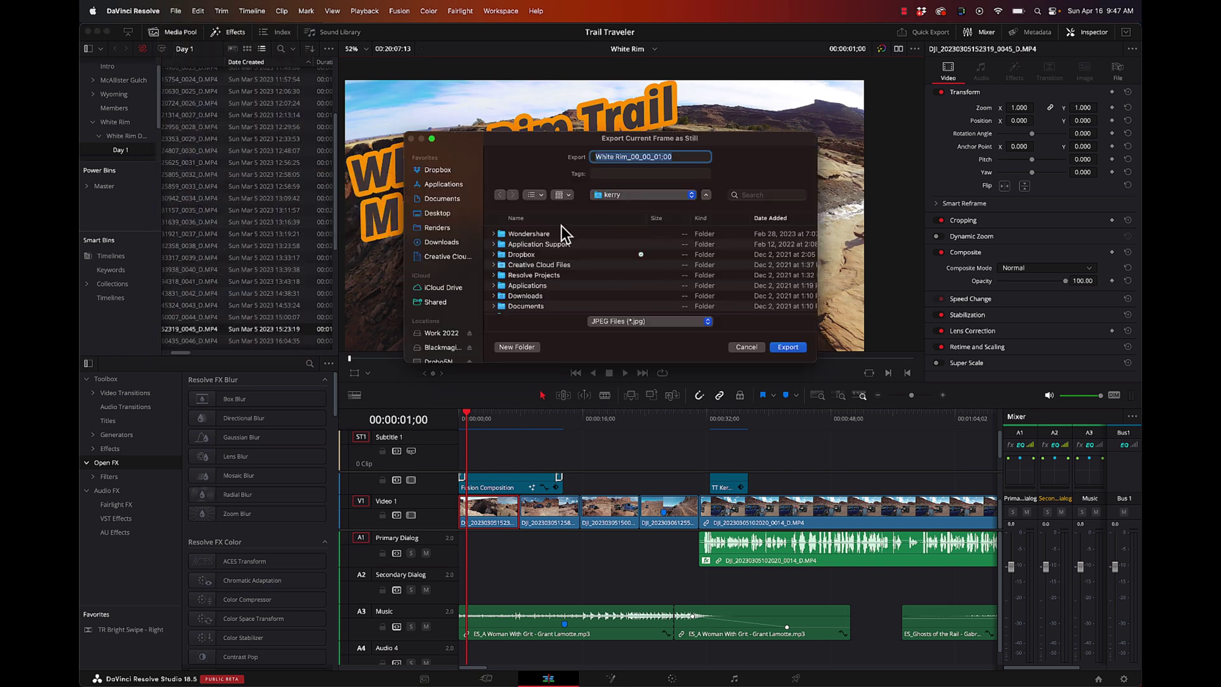
pyautogui.click(439, 228)
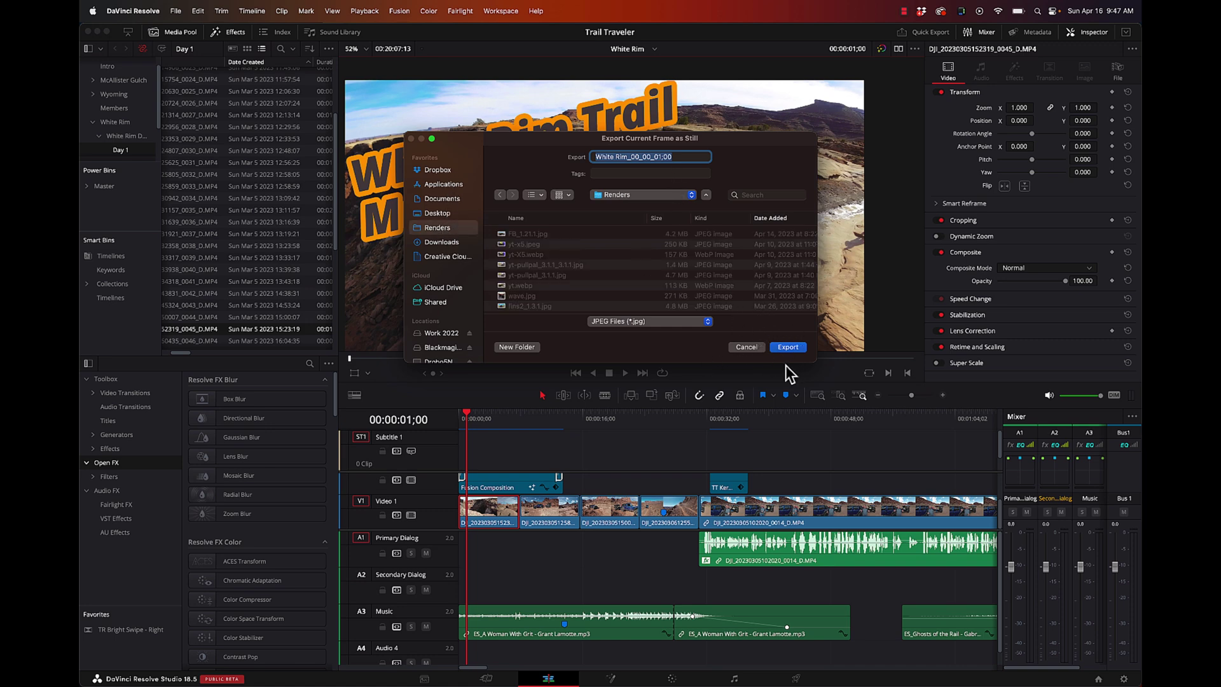
pyautogui.click(792, 349)
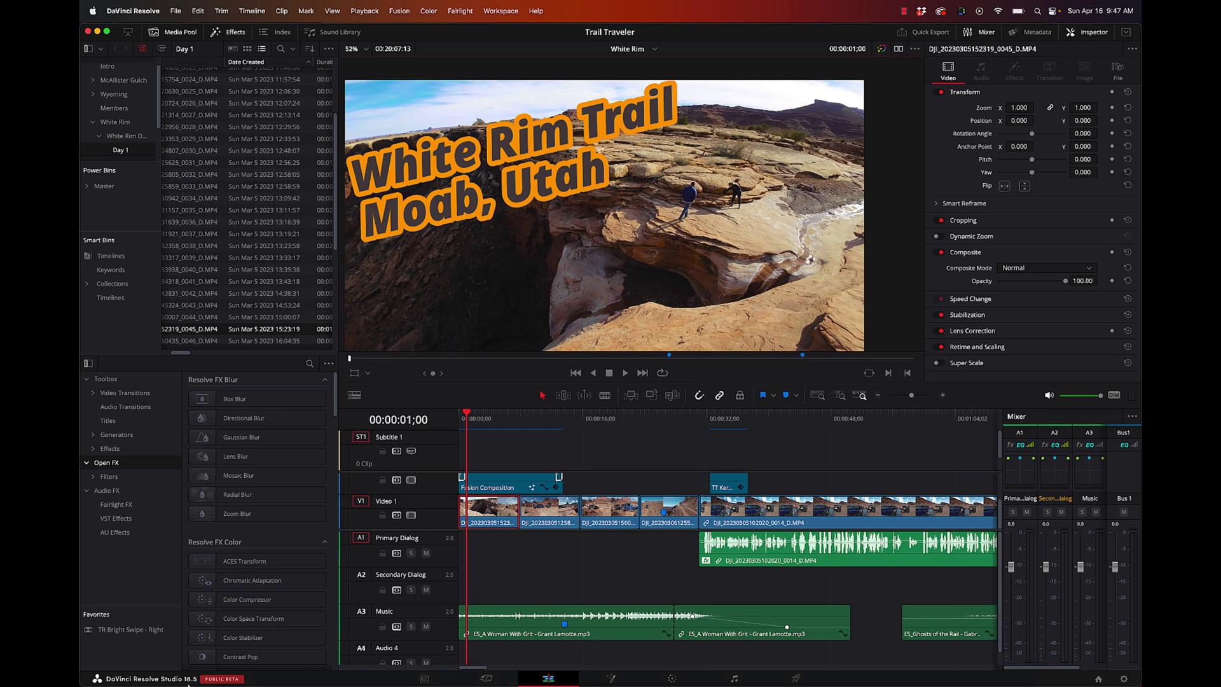
# Step: In Finder's Renders folder, sort by date modified and Quick Look White Rim_00_00_01;00.jpg
pyautogui.click(207, 668)
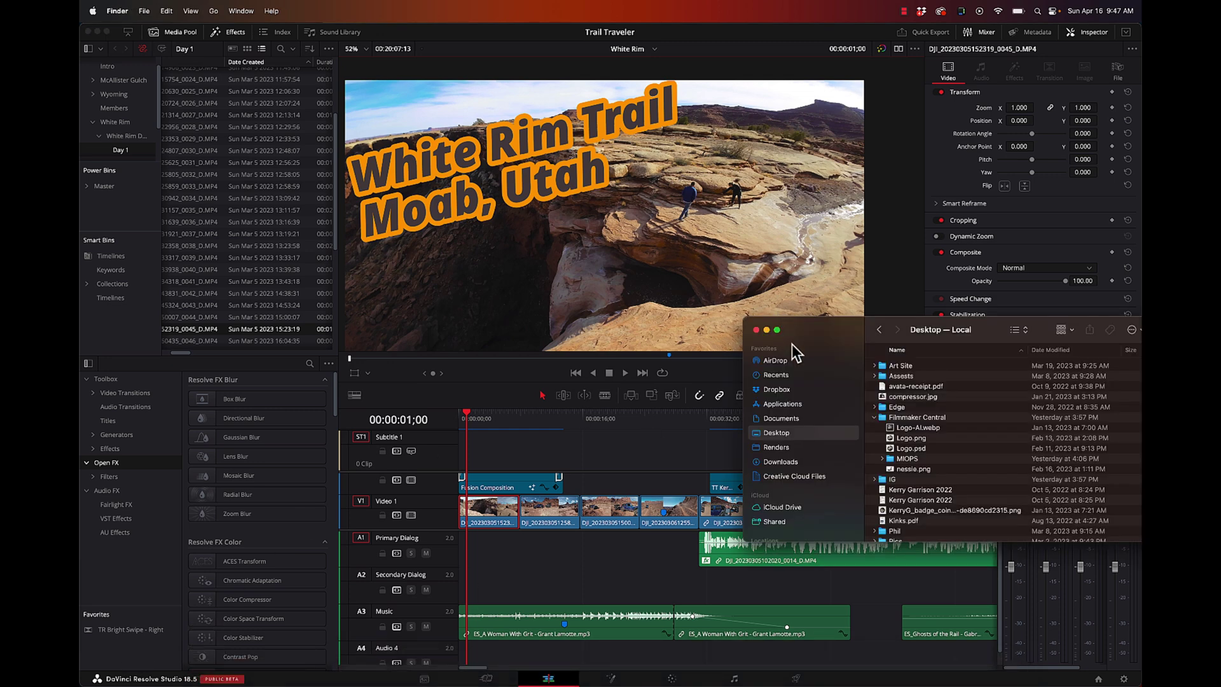
pyautogui.click(781, 449)
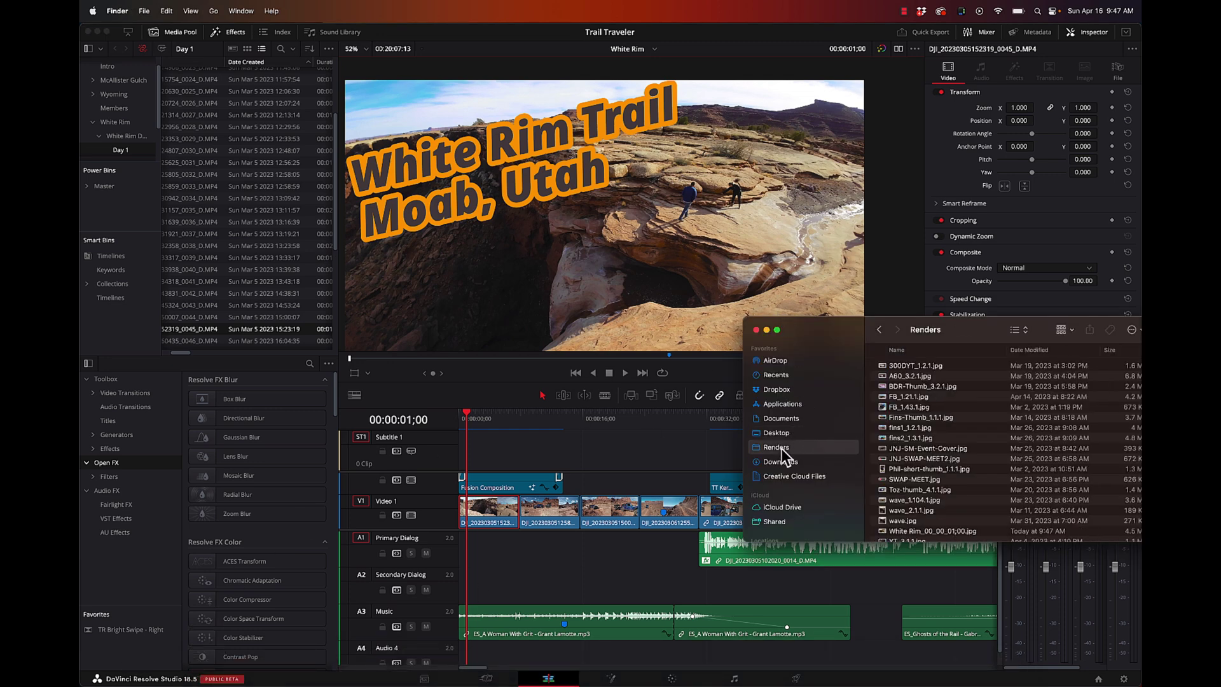
pyautogui.click(1040, 350)
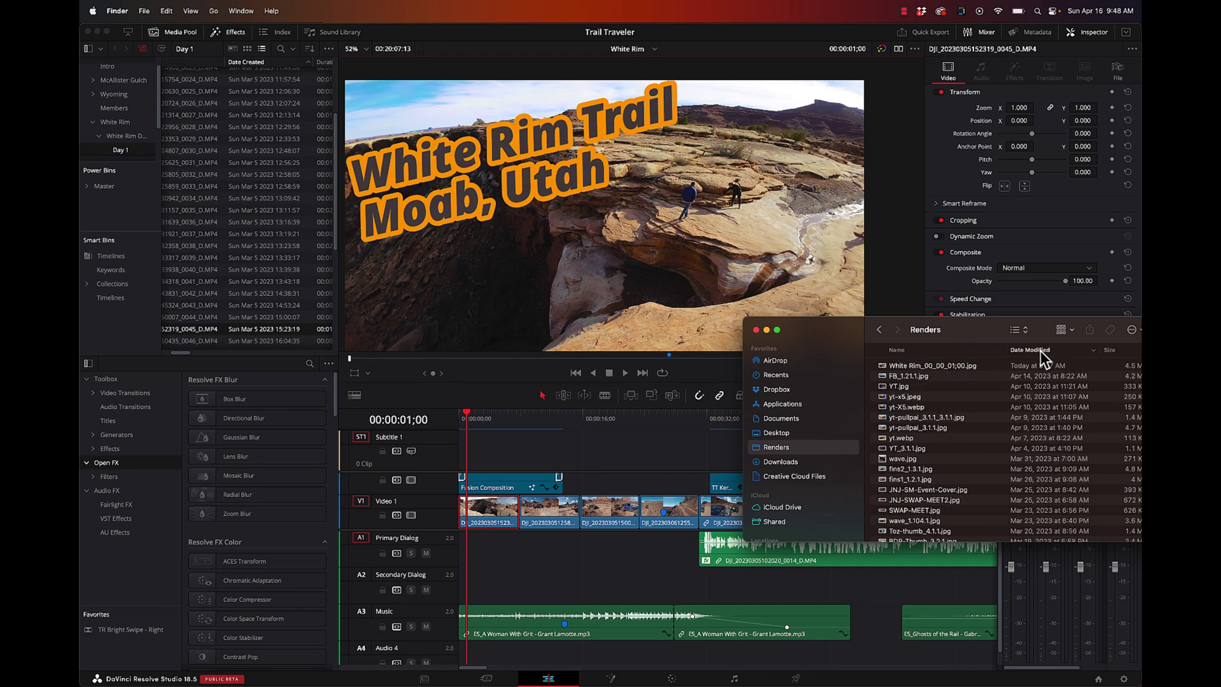
pyautogui.click(945, 363)
pyautogui.press('space')
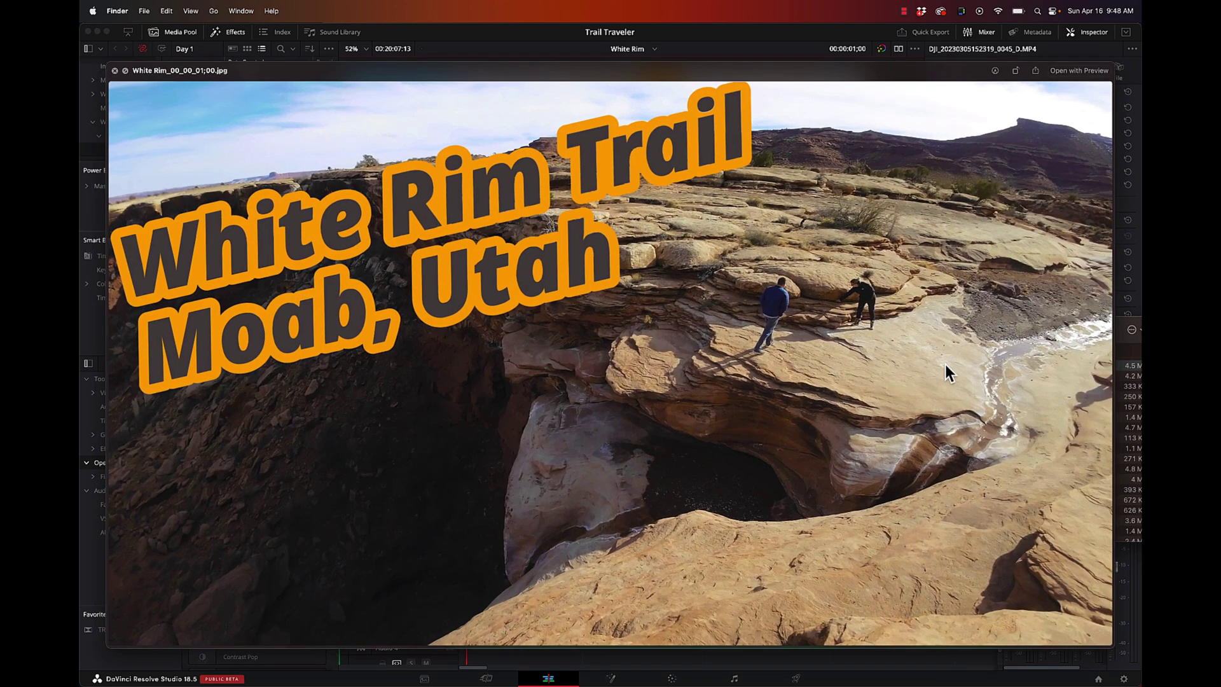